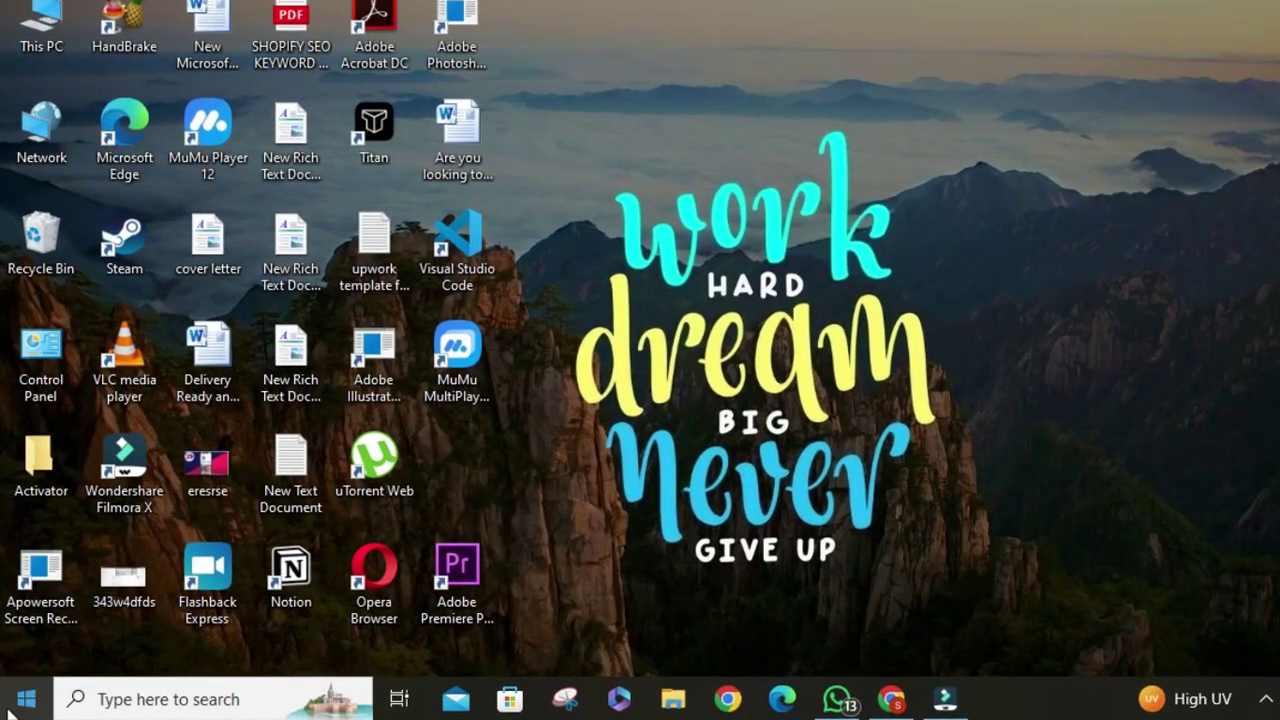
Search Windows for "Windows features" and open the Turn Windows features on or off dialog
left_click(6, 714)
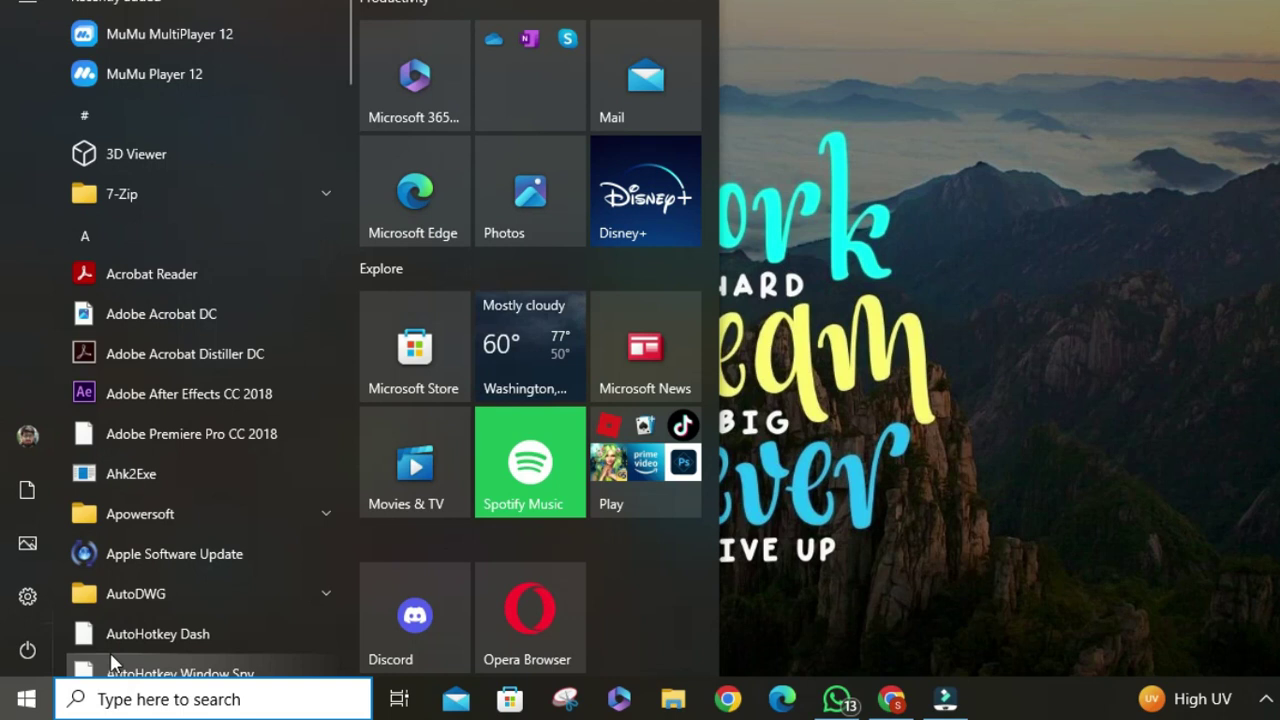
type("Wi")
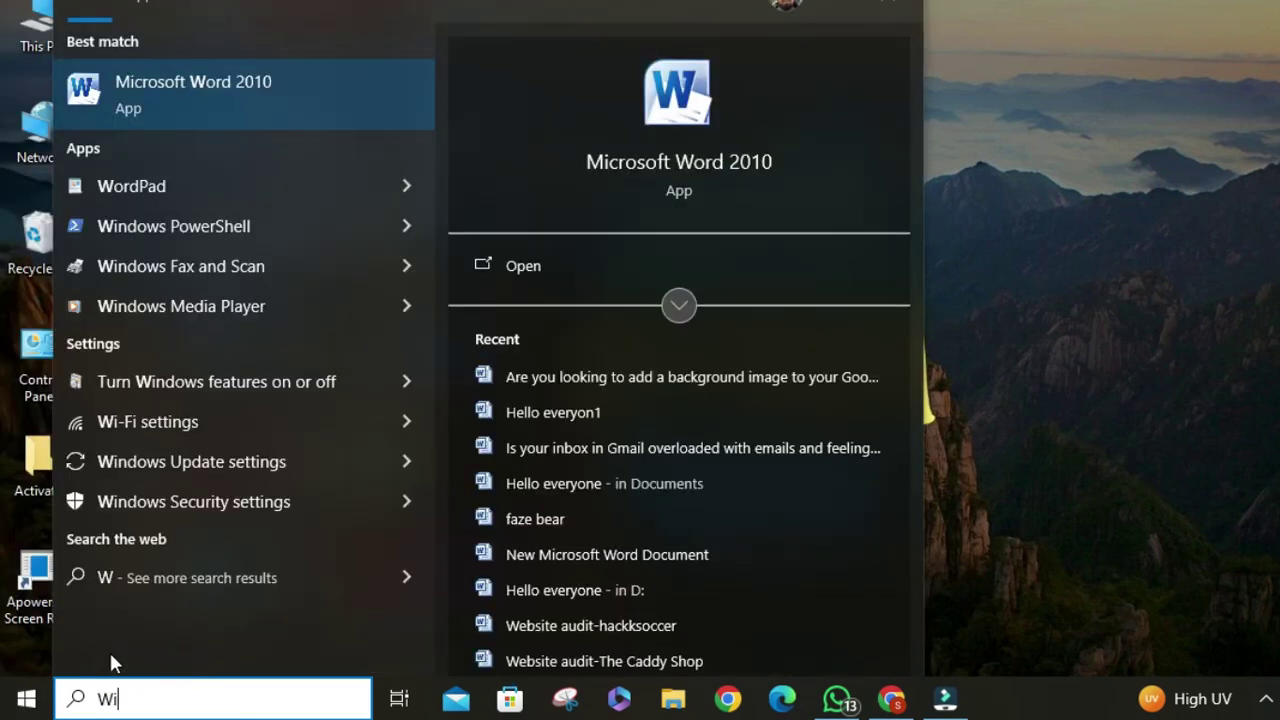
type("ndows fea")
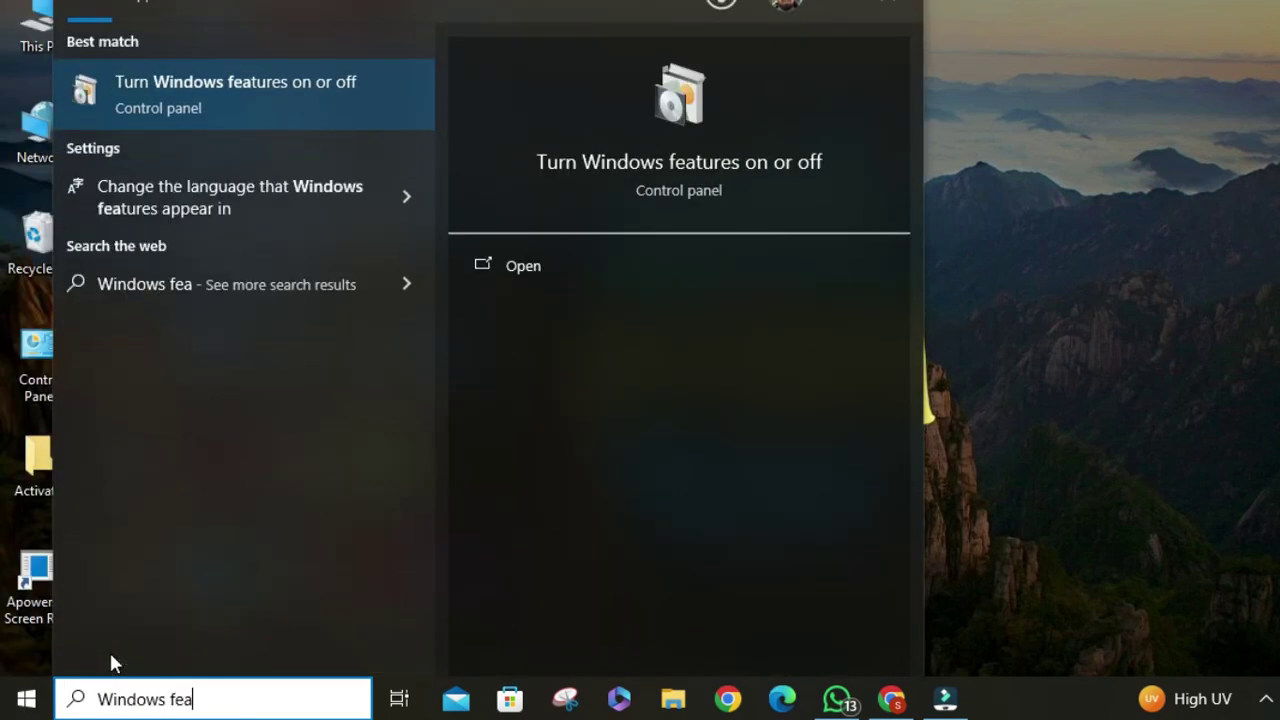
type("tures")
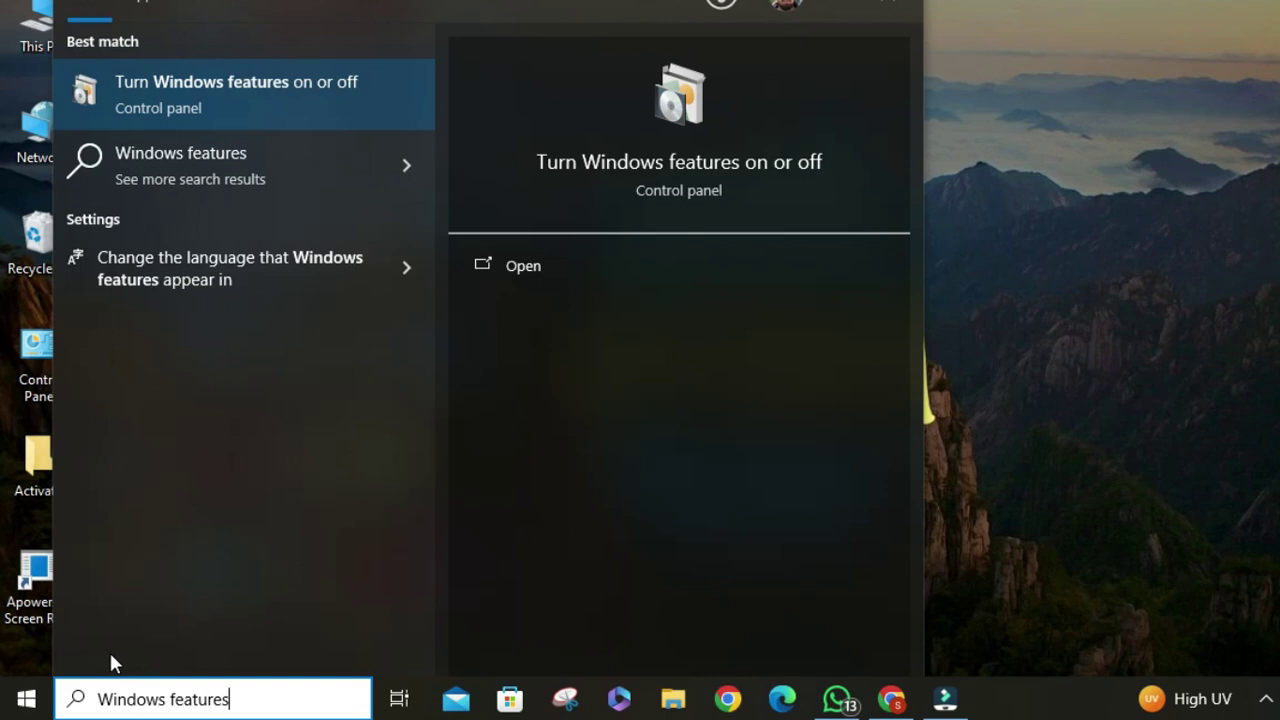
key("Return")
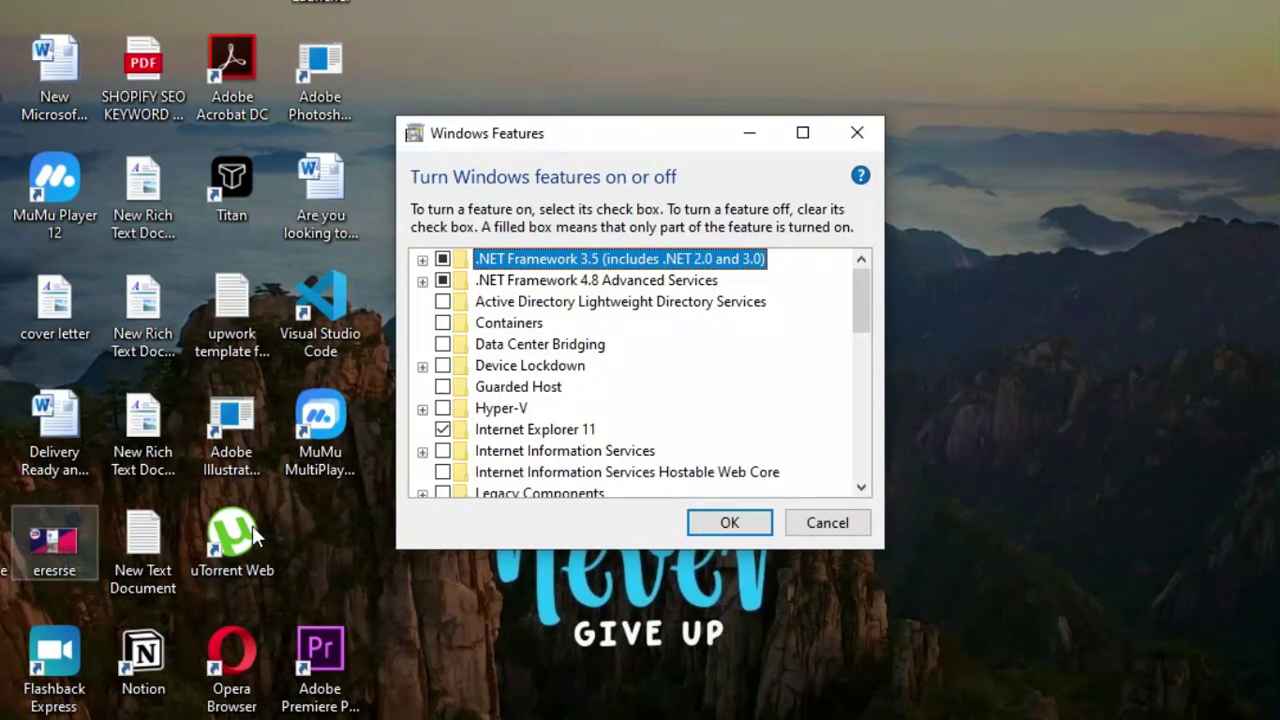
Look through the Windows features list from Hyper-V down to Windows Sandbox, and close the dialog with its settings accepted
scroll(630, 452, "down", 1)
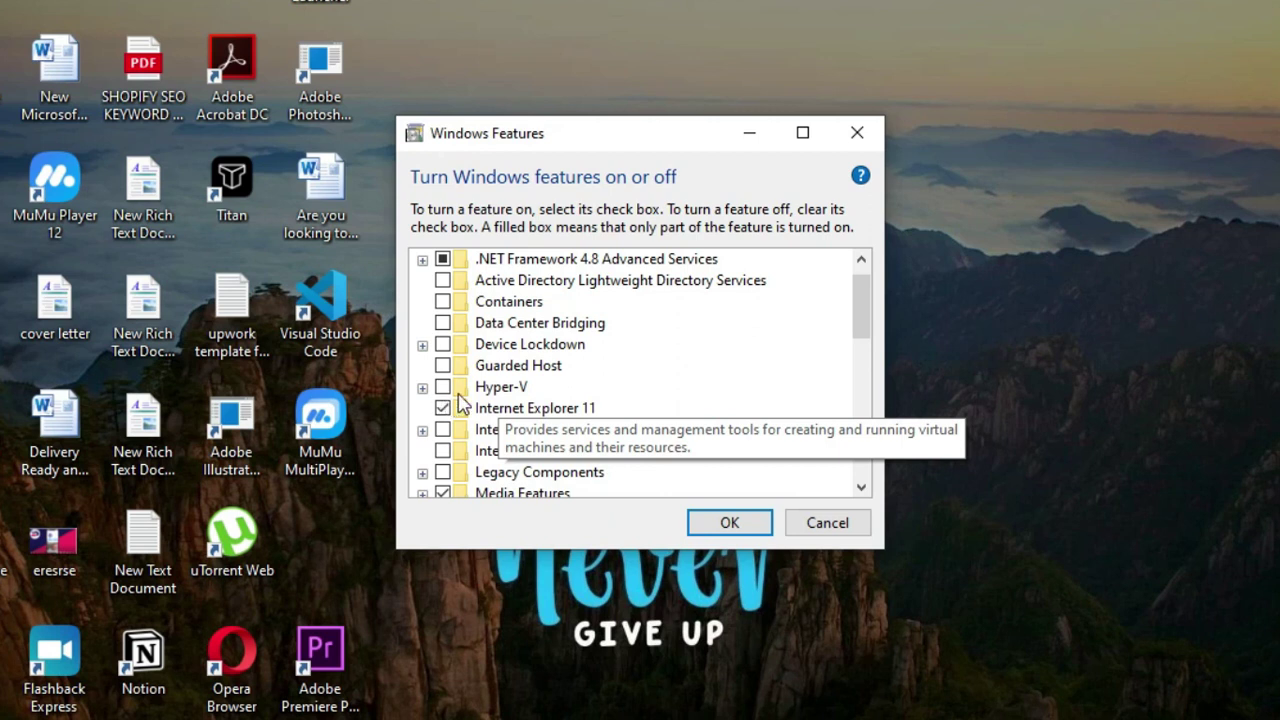
scroll(480, 415, "down", 1)
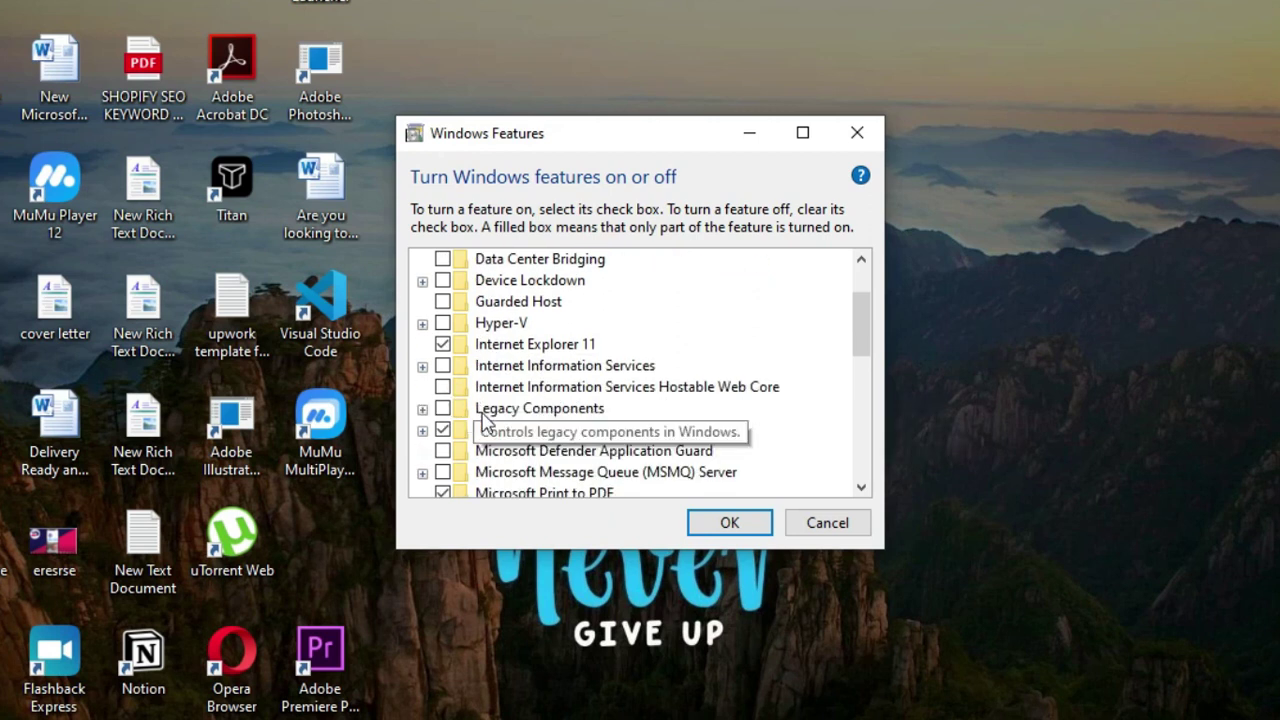
scroll(531, 425, "down", 2)
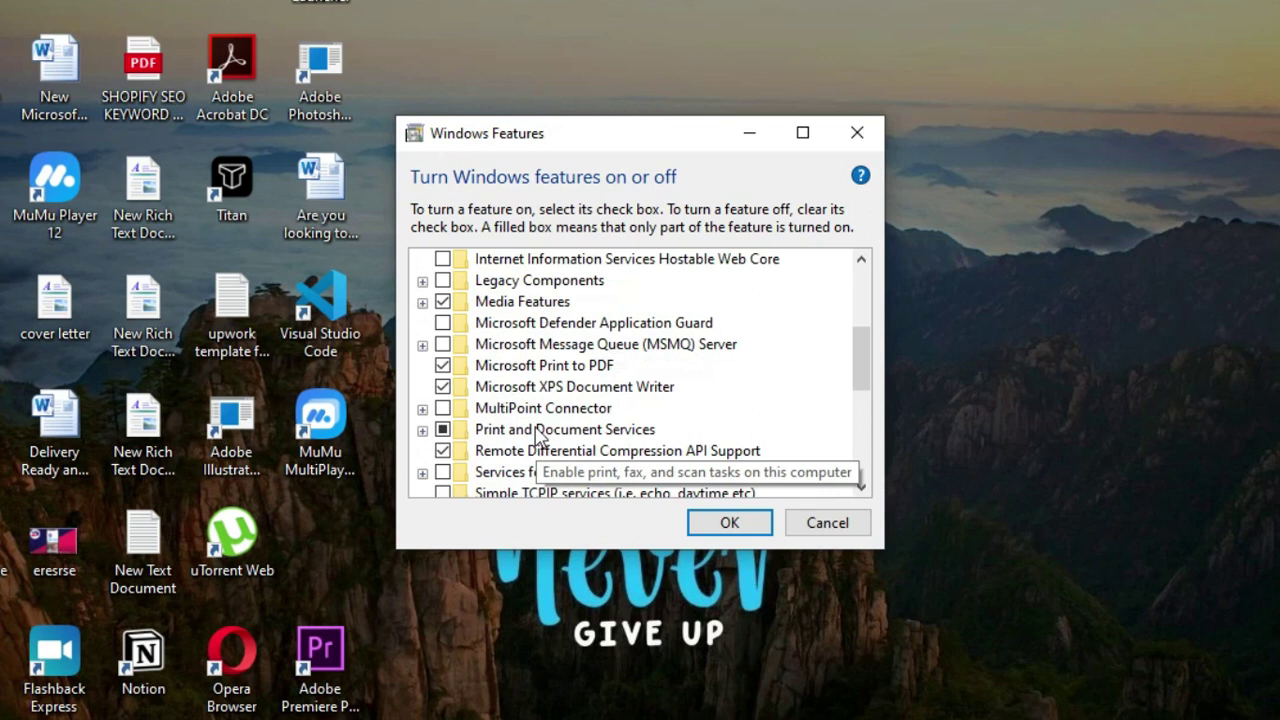
scroll(530, 445, "down", 1)
scroll(537, 425, "down", 1)
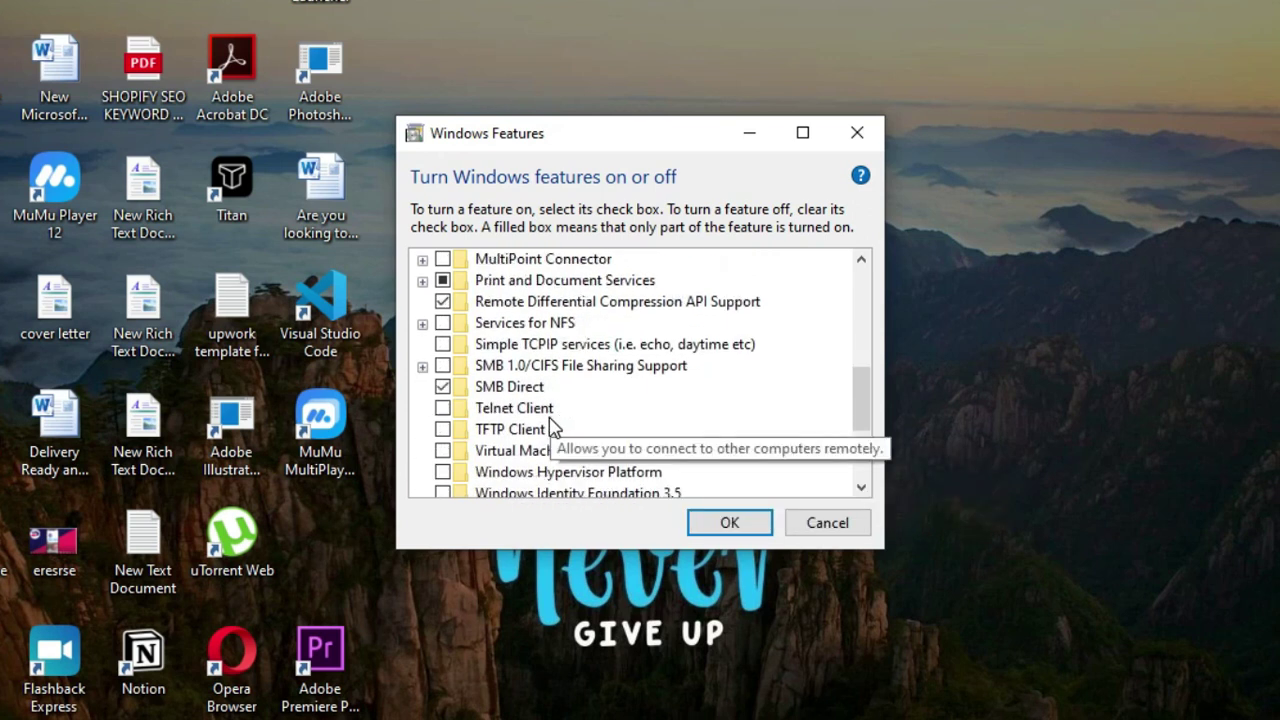
scroll(550, 425, "down", 2)
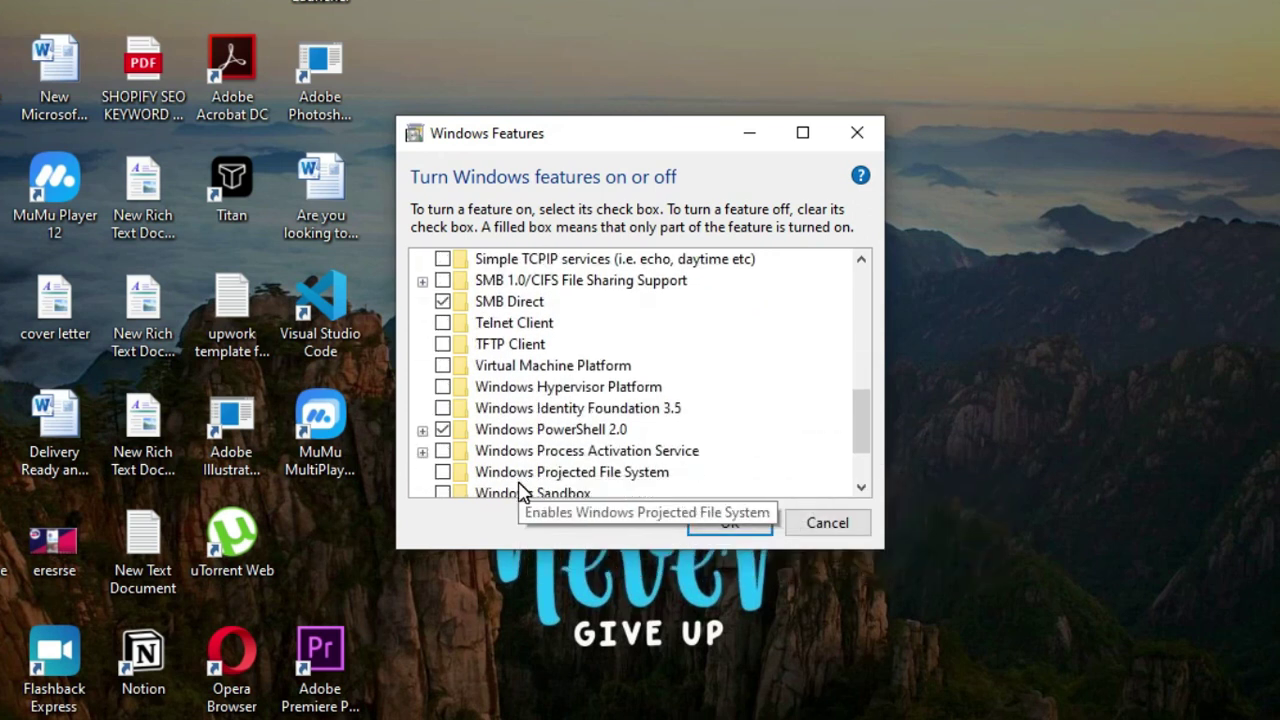
scroll(520, 490, "down", 1)
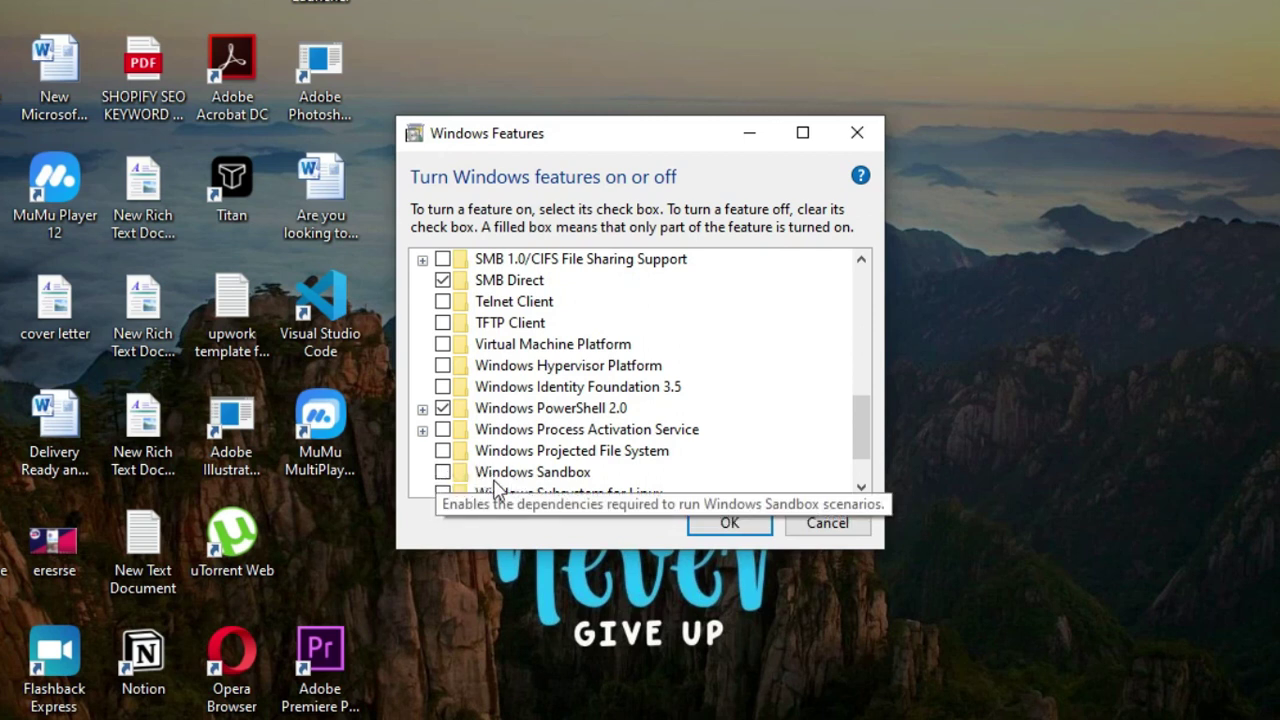
left_click(729, 523)
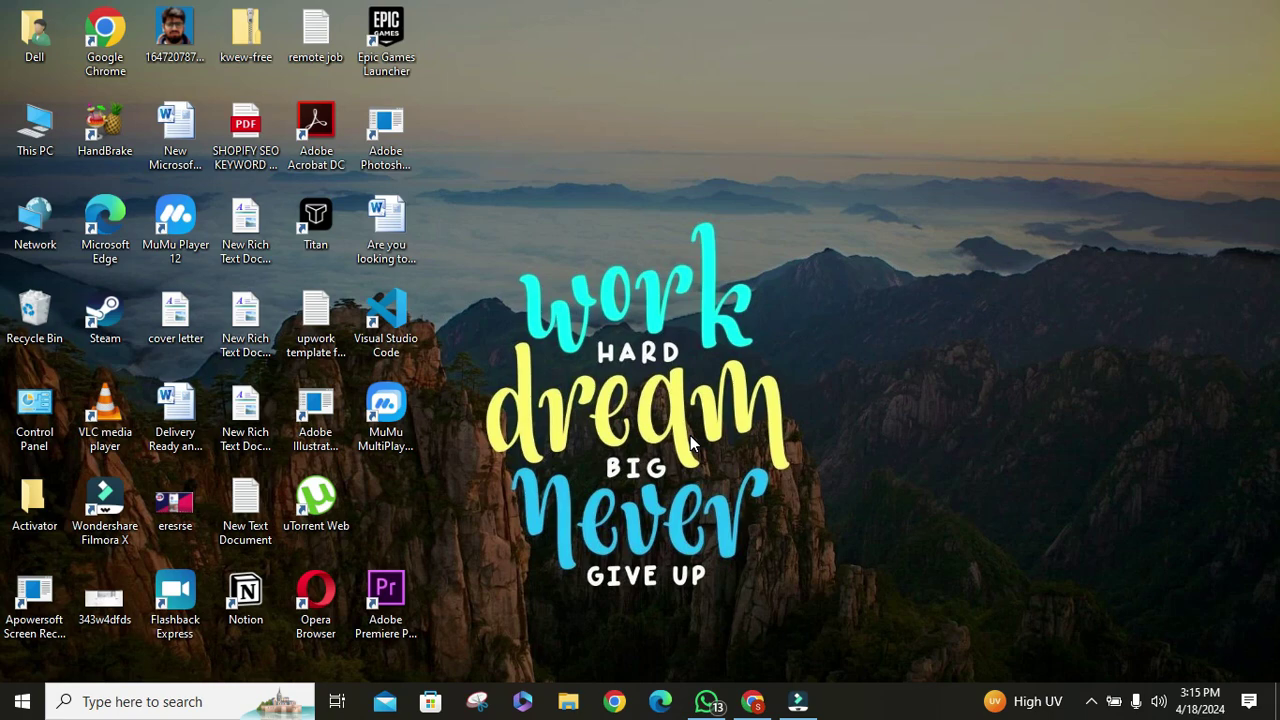
Switch to Chrome and search the web for "mumu player download" in a new tab
left_click(752, 706)
left_click(1087, 17)
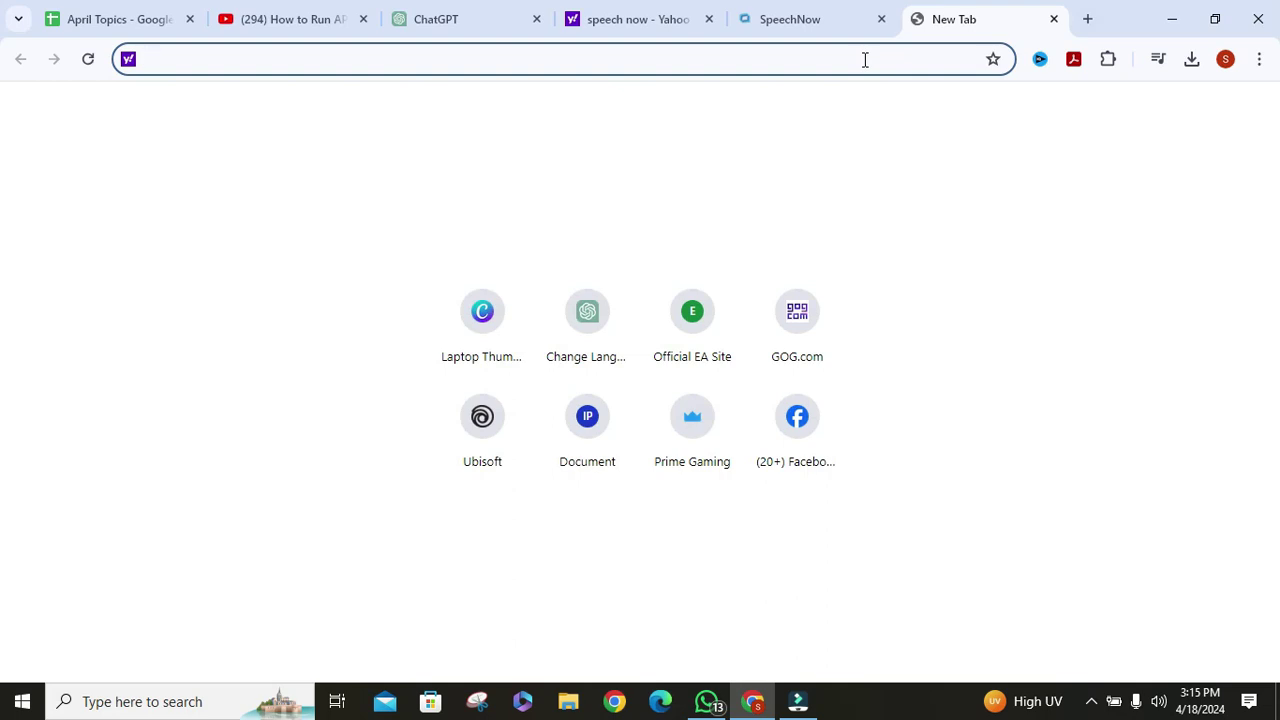
type("mumu")
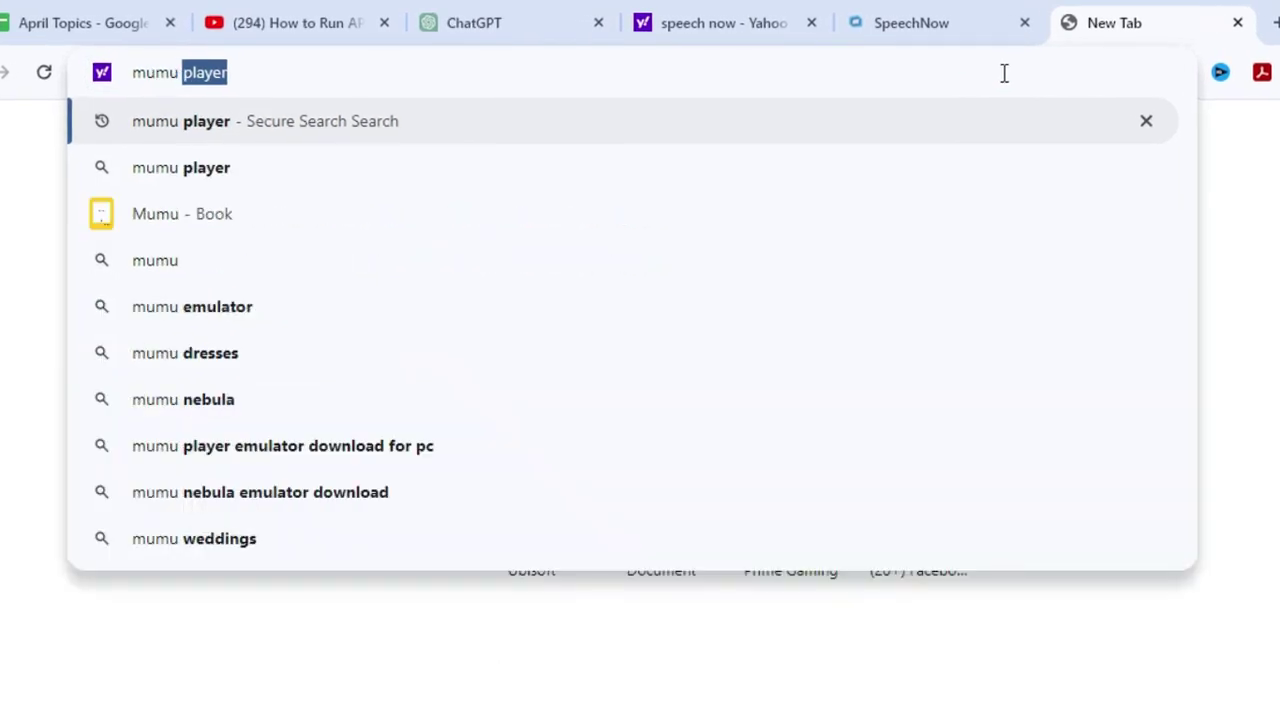
type(" player do")
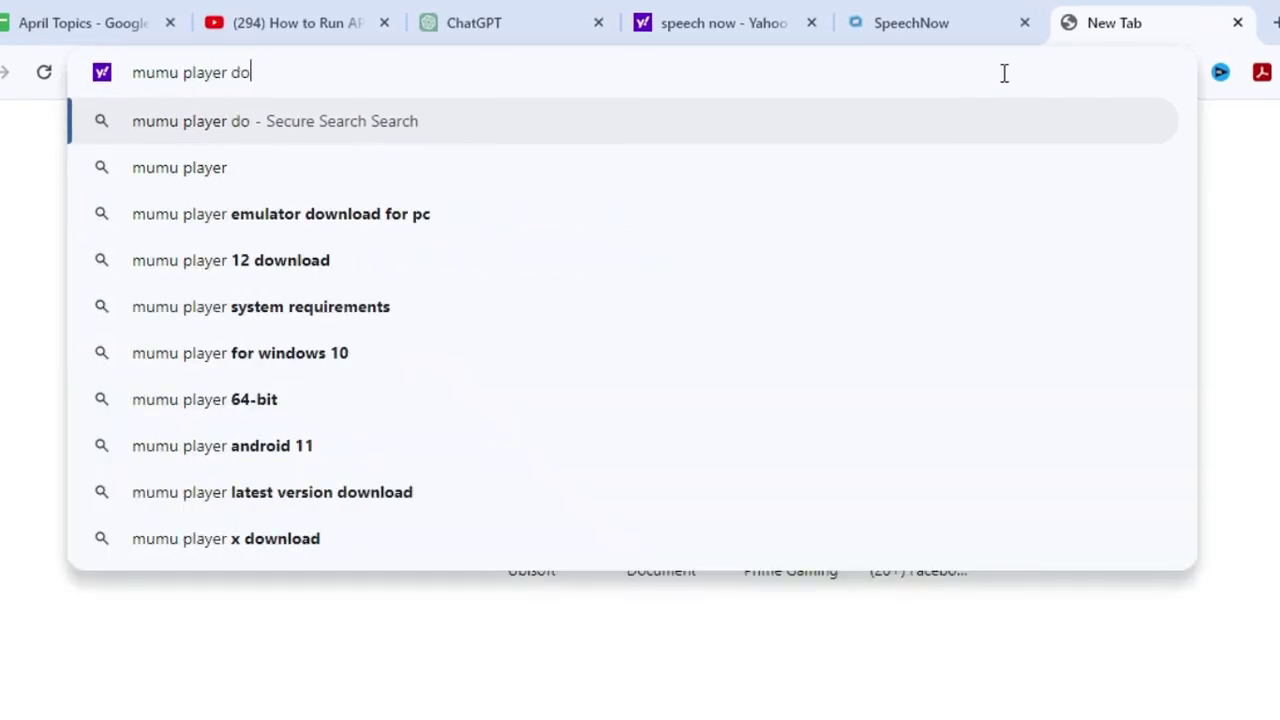
type("wnloa")
key("BackSpace")
type("oad")
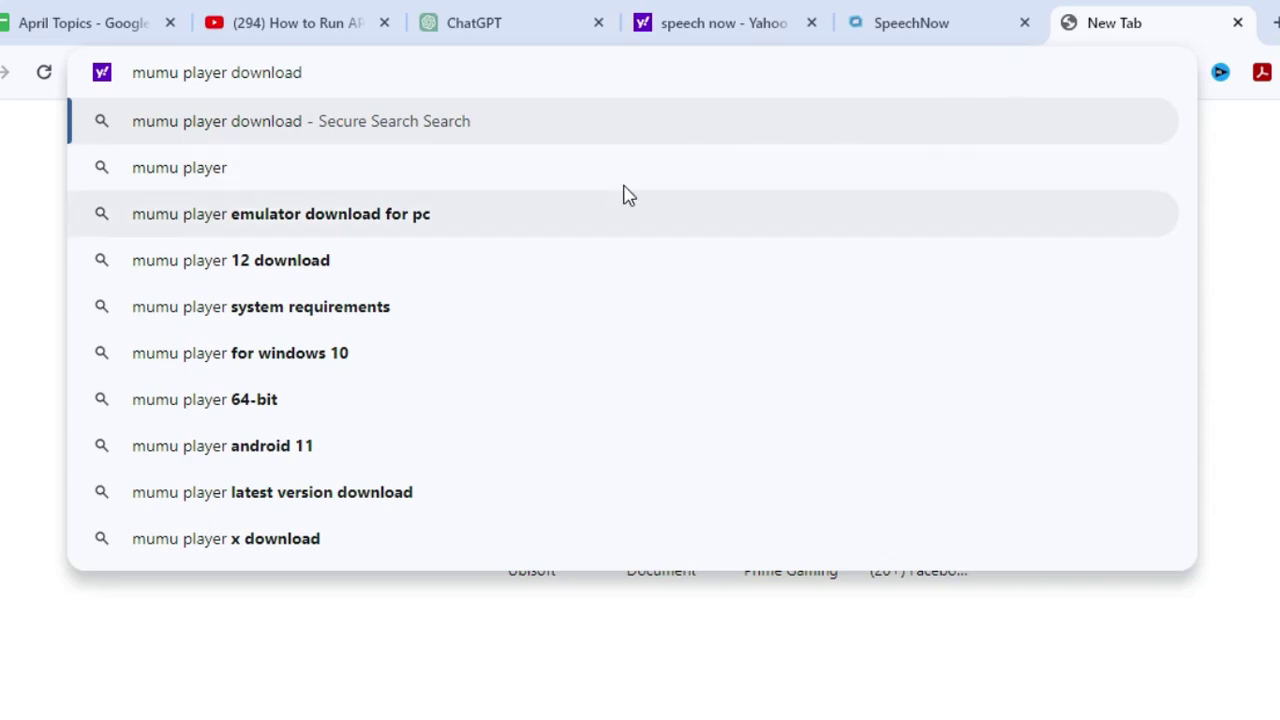
key("Return")
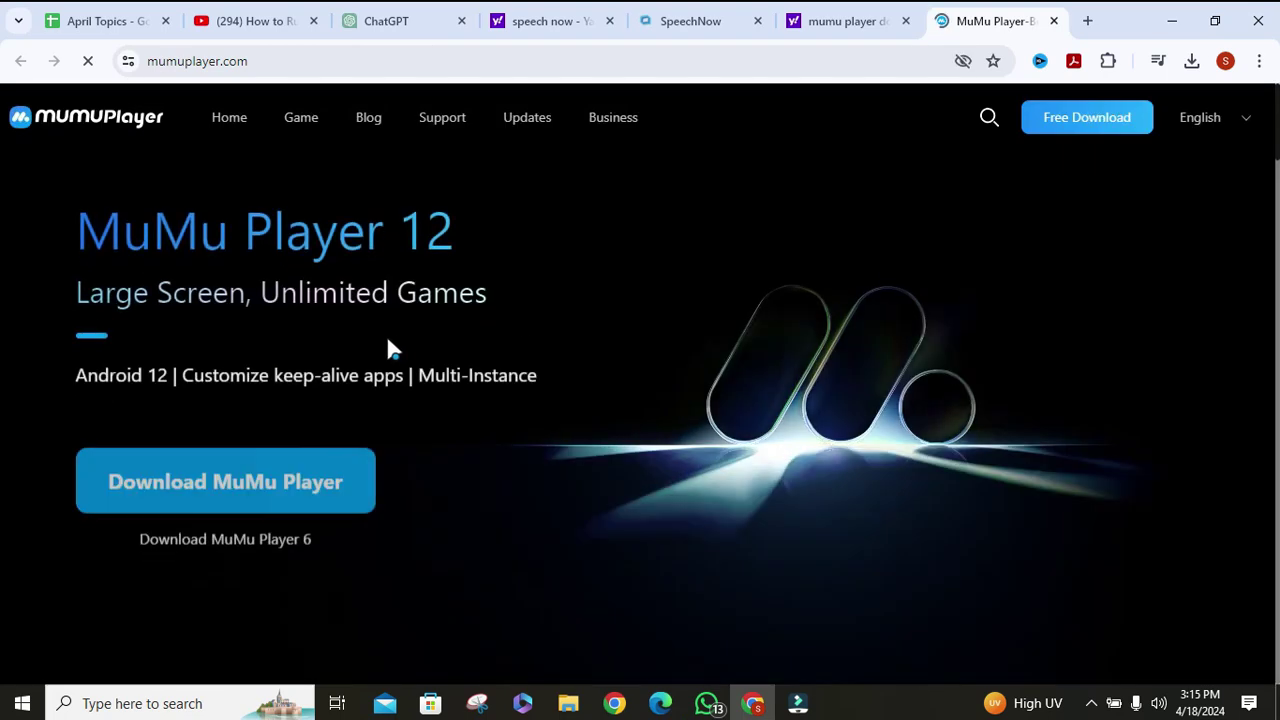
Download the MuMu Player 12 installer from mumuplayer.com, keeping the unverified file, and show it in its folder
scroll(482, 393, "down", 1)
scroll(420, 420, "up", 1)
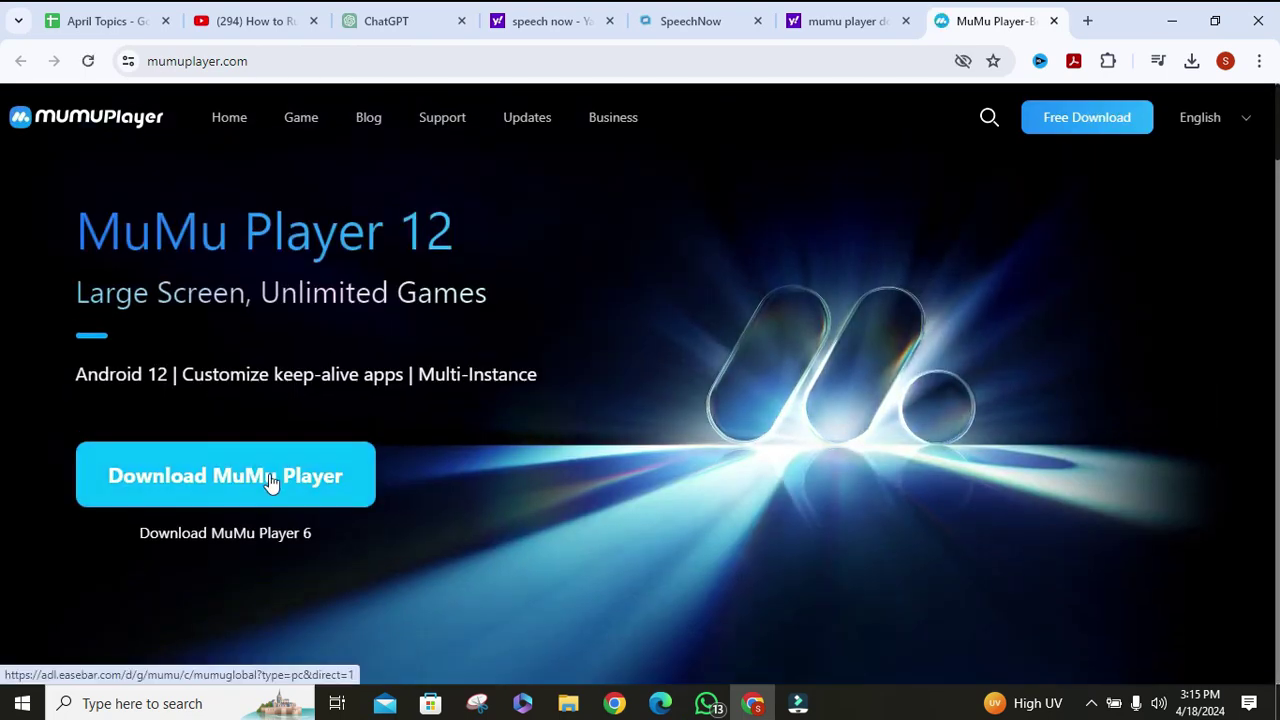
left_click(258, 462)
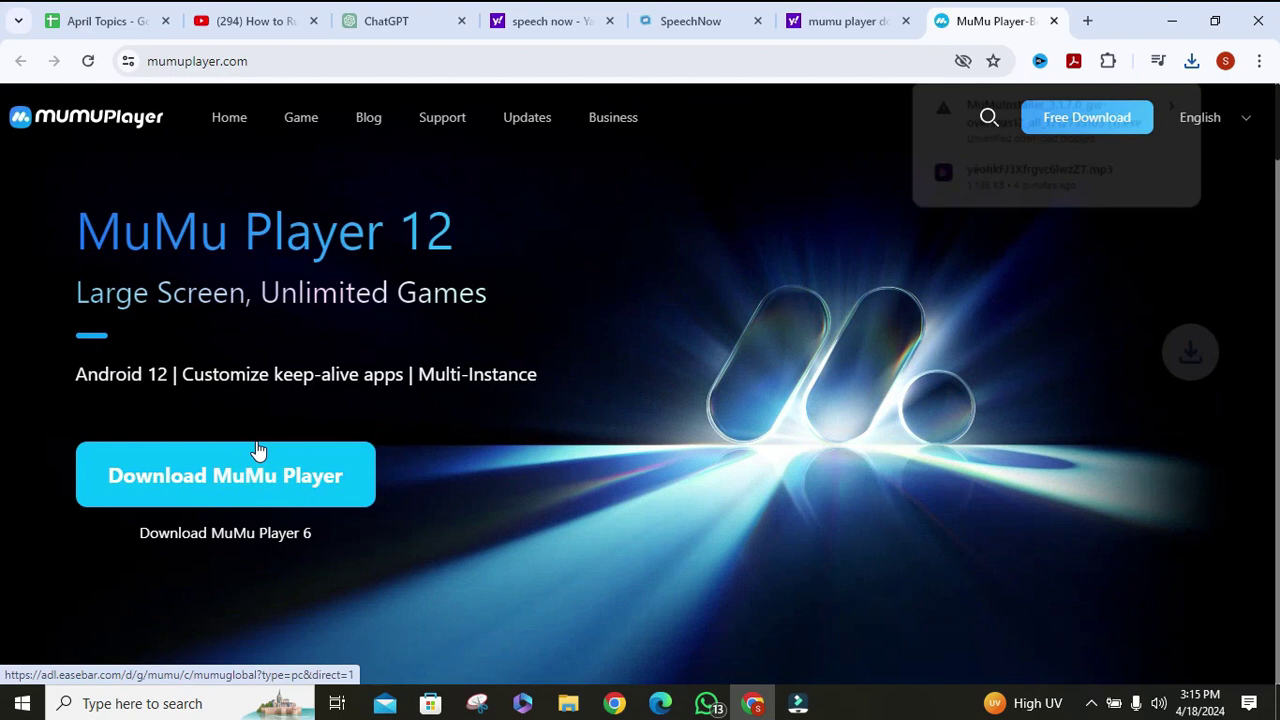
left_click(1177, 103)
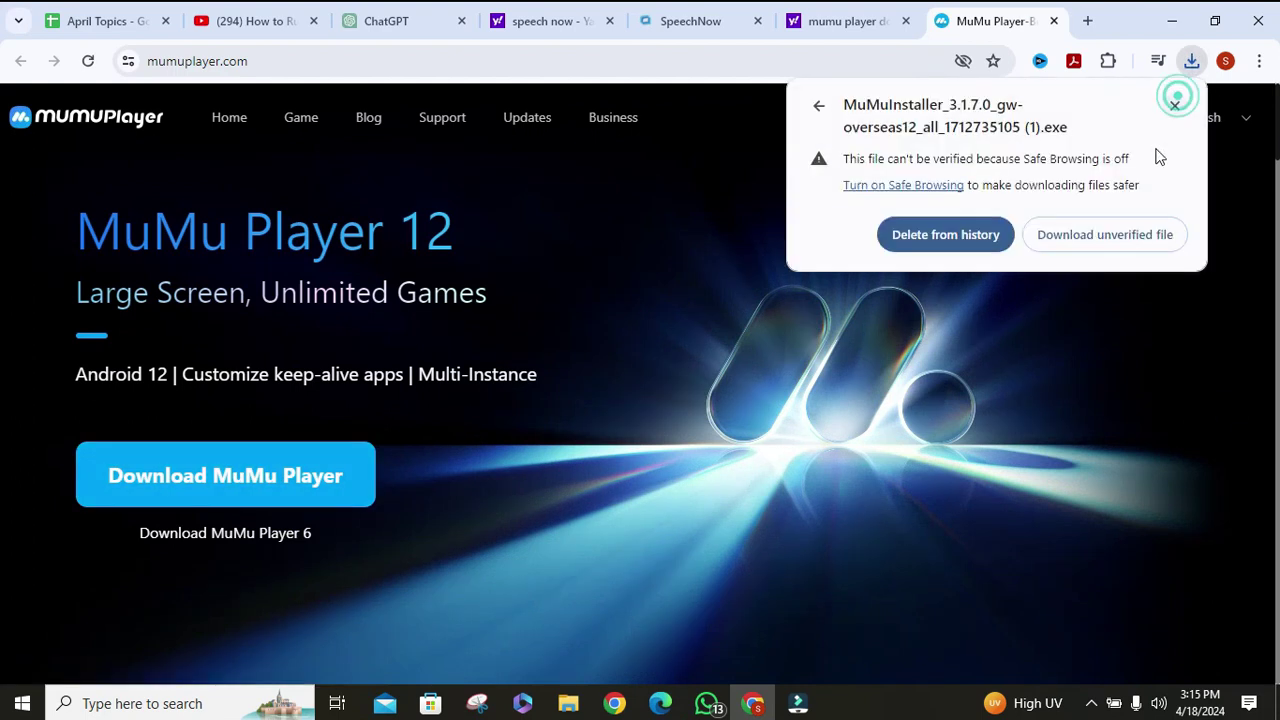
left_click(1083, 231)
left_click(1191, 62)
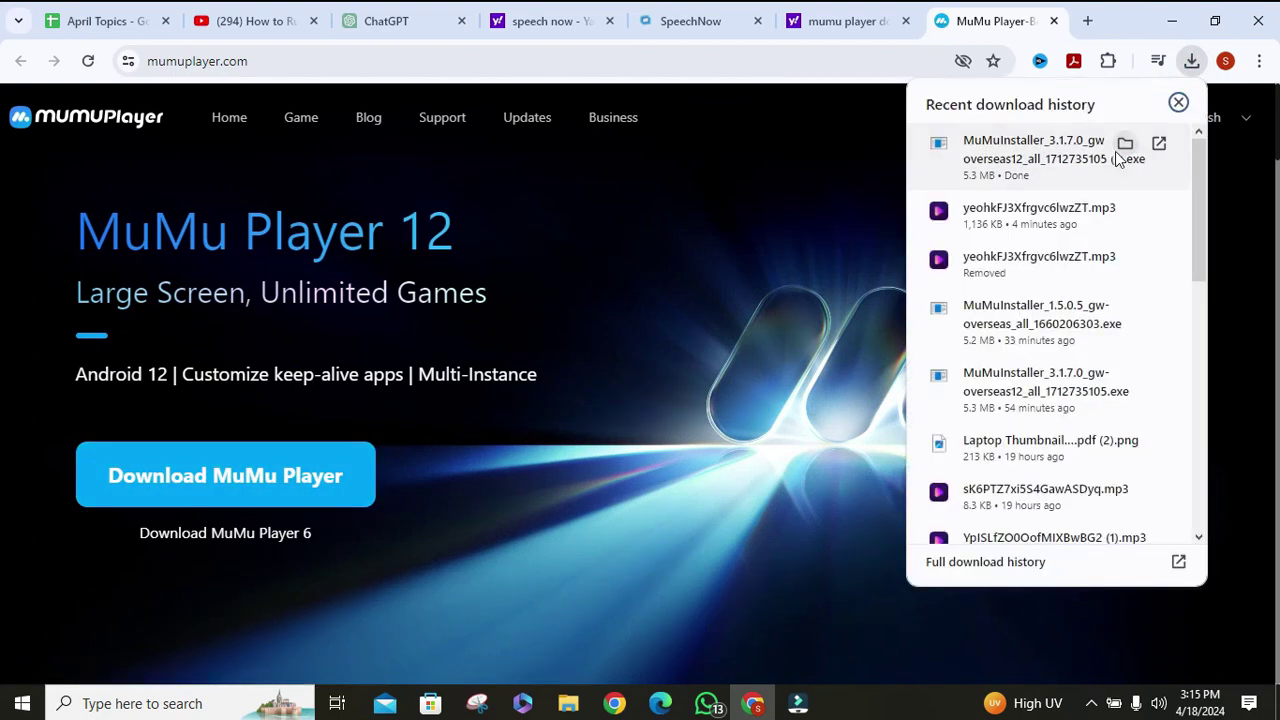
left_click(1126, 146)
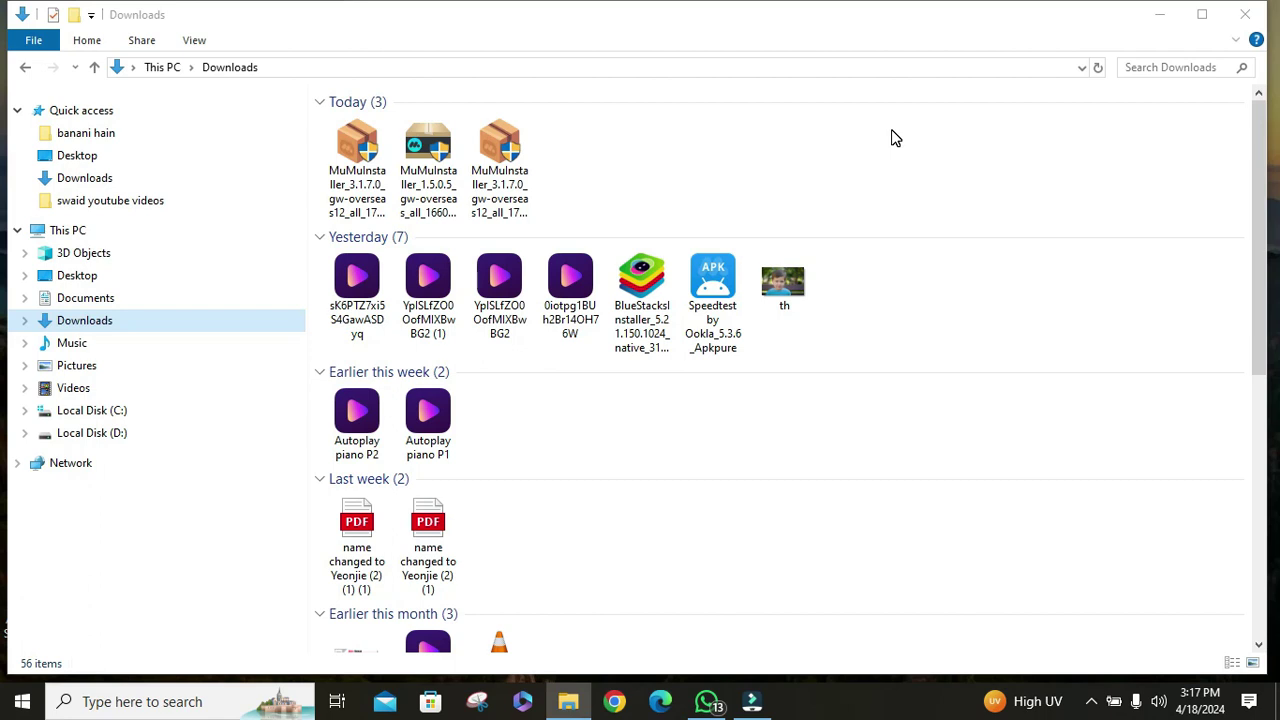
Start the MuMu Player 12 instance from MuMu Multi-instance 12 and minimise both MuMu windows
left_click(1155, 12)
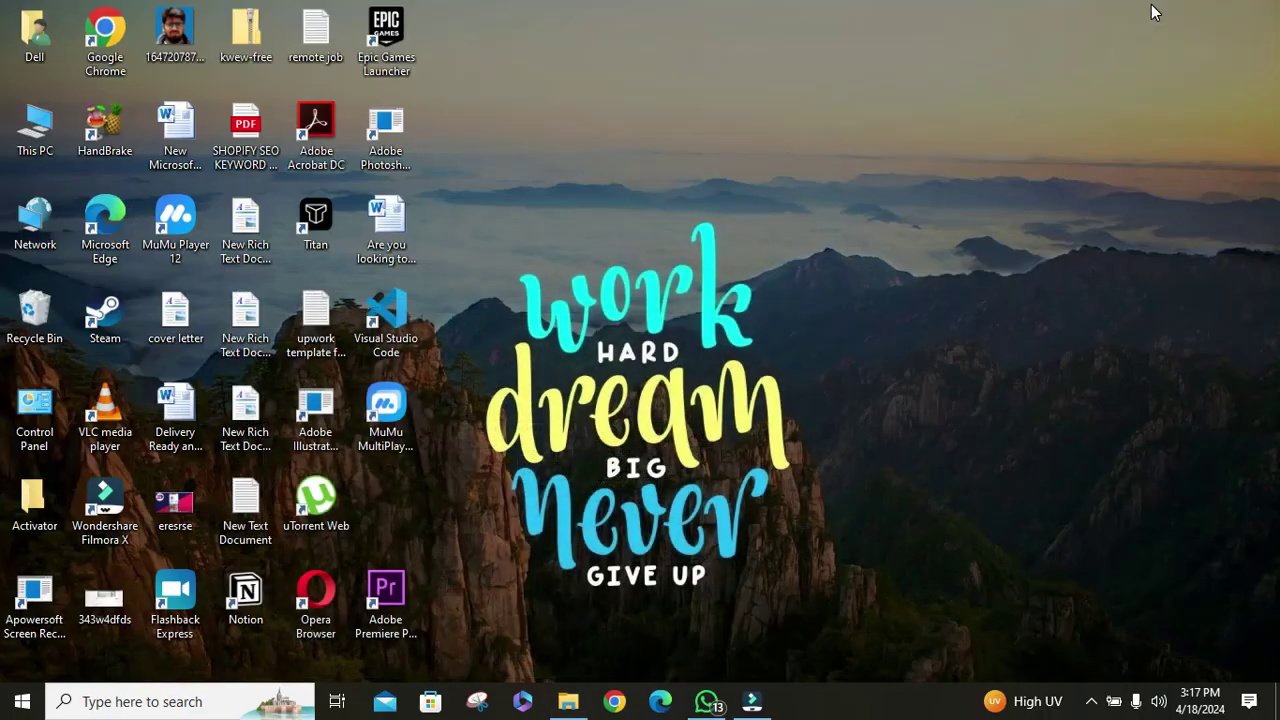
double_click(387, 395)
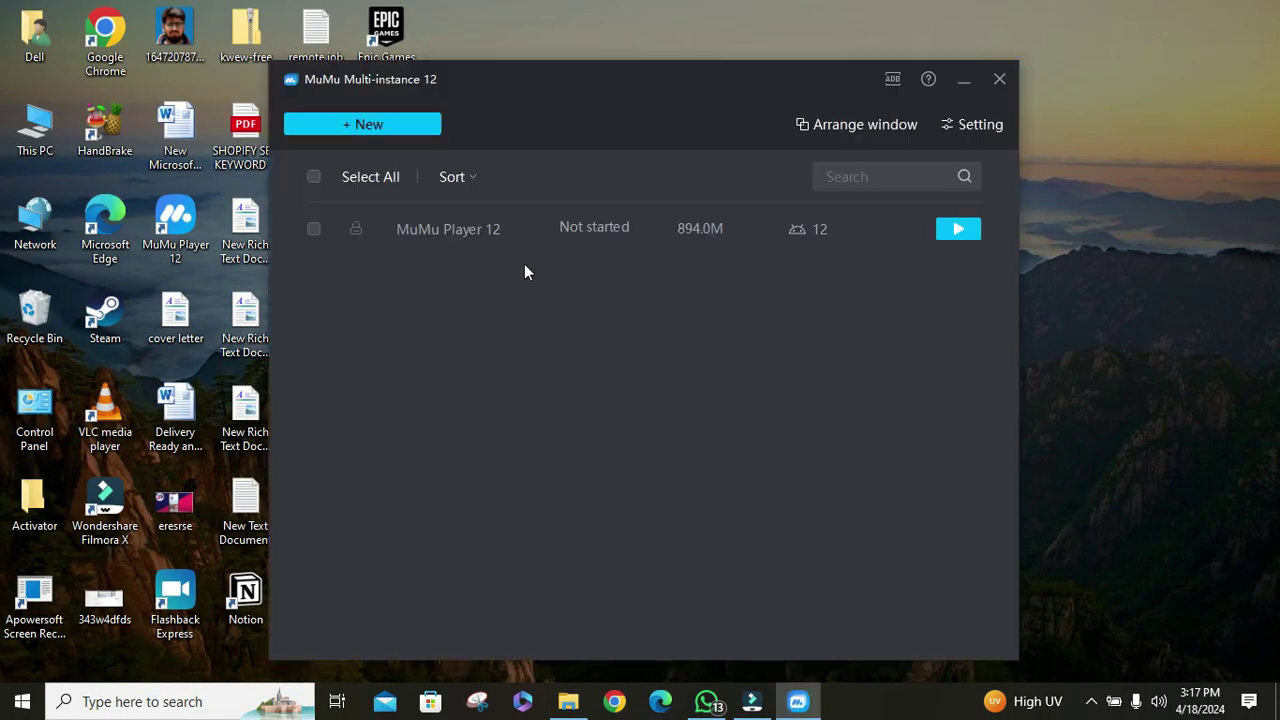
left_click(957, 228)
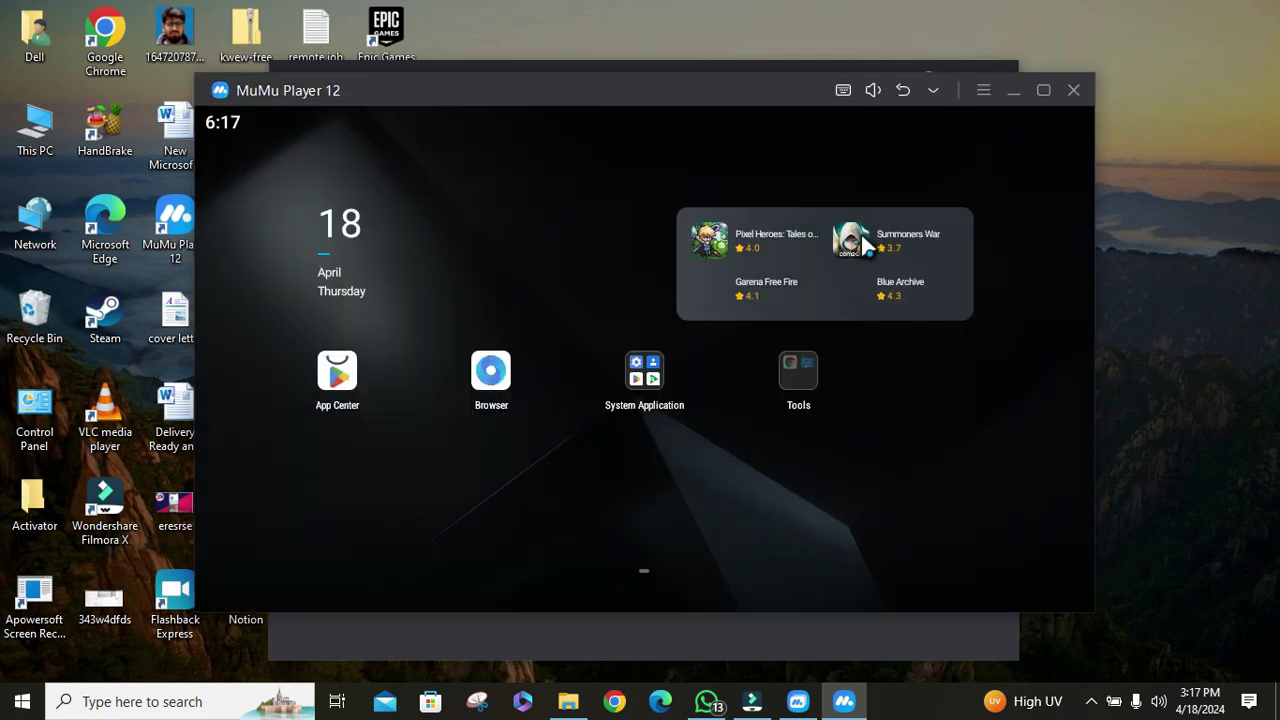
left_click(1014, 90)
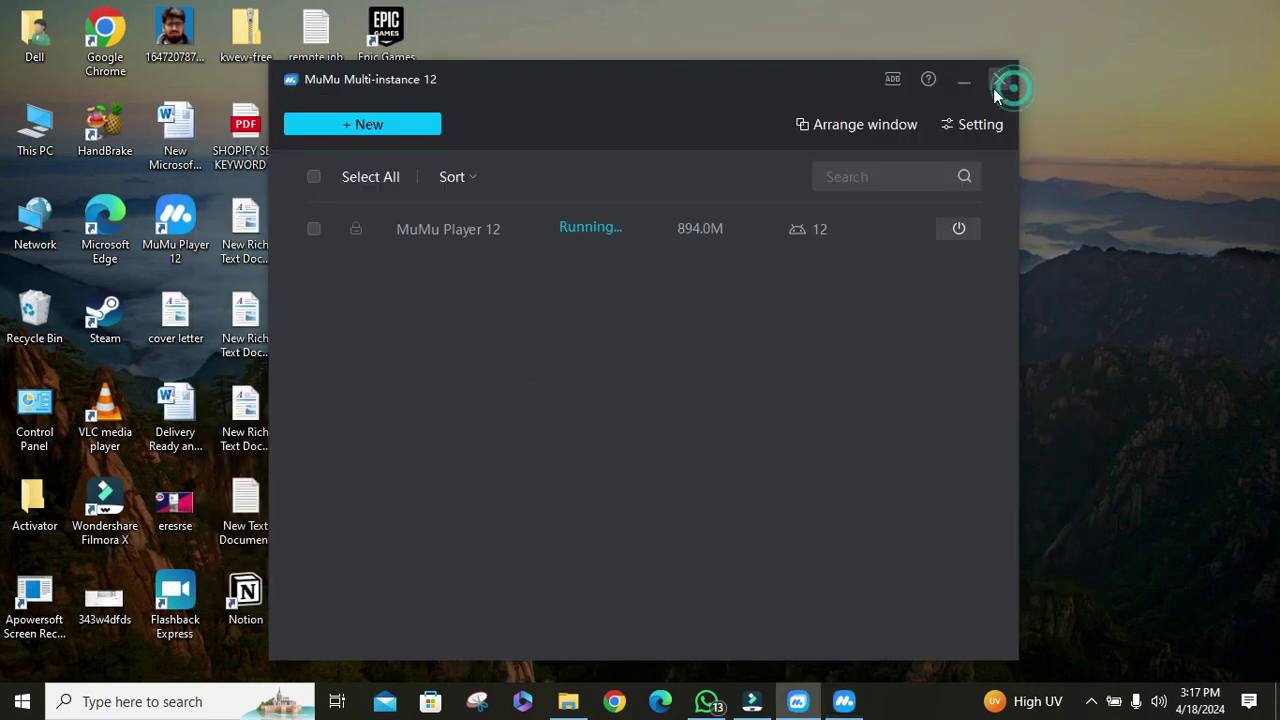
left_click(972, 81)
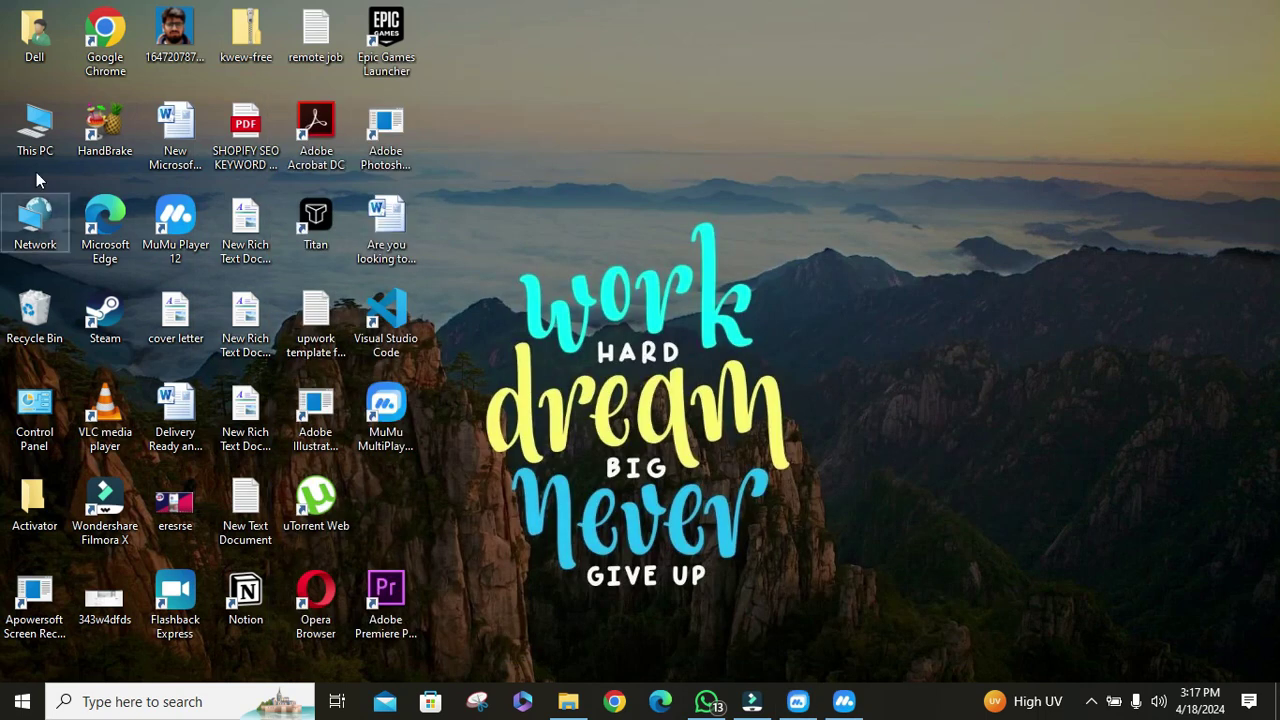
Open the Downloads folder from This PC in File Explorer
double_click(35, 135)
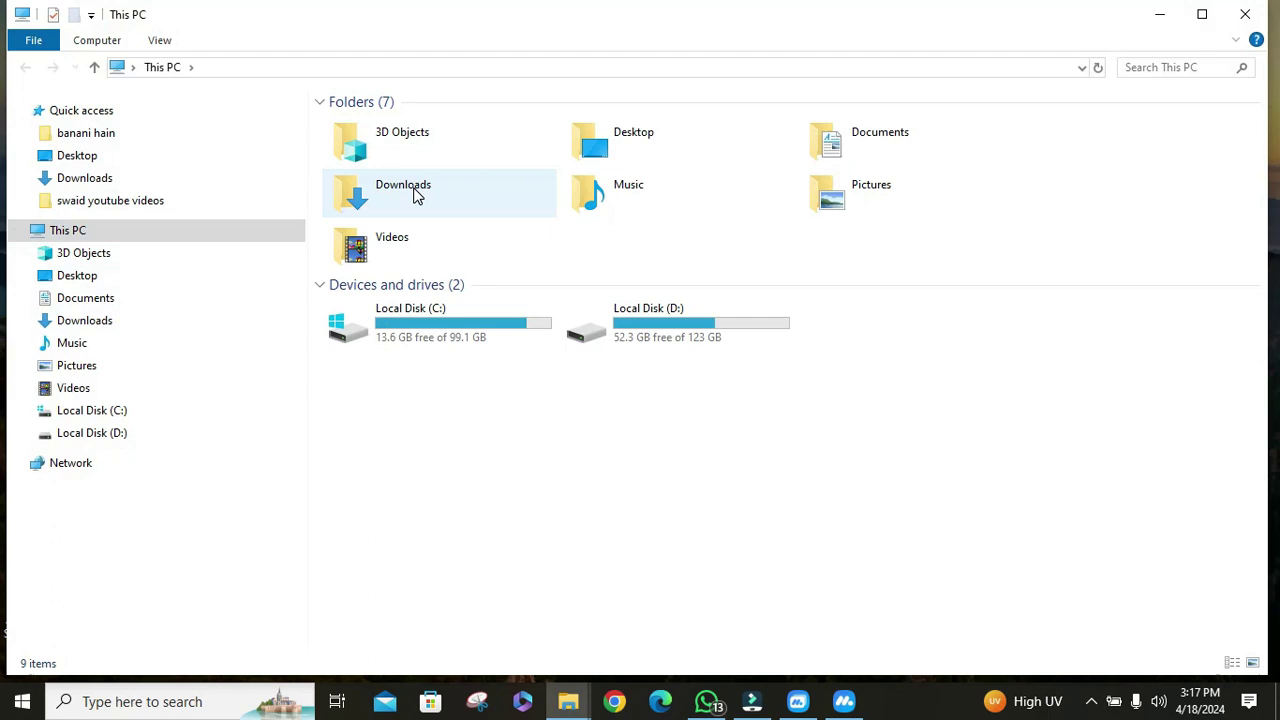
left_click(416, 194)
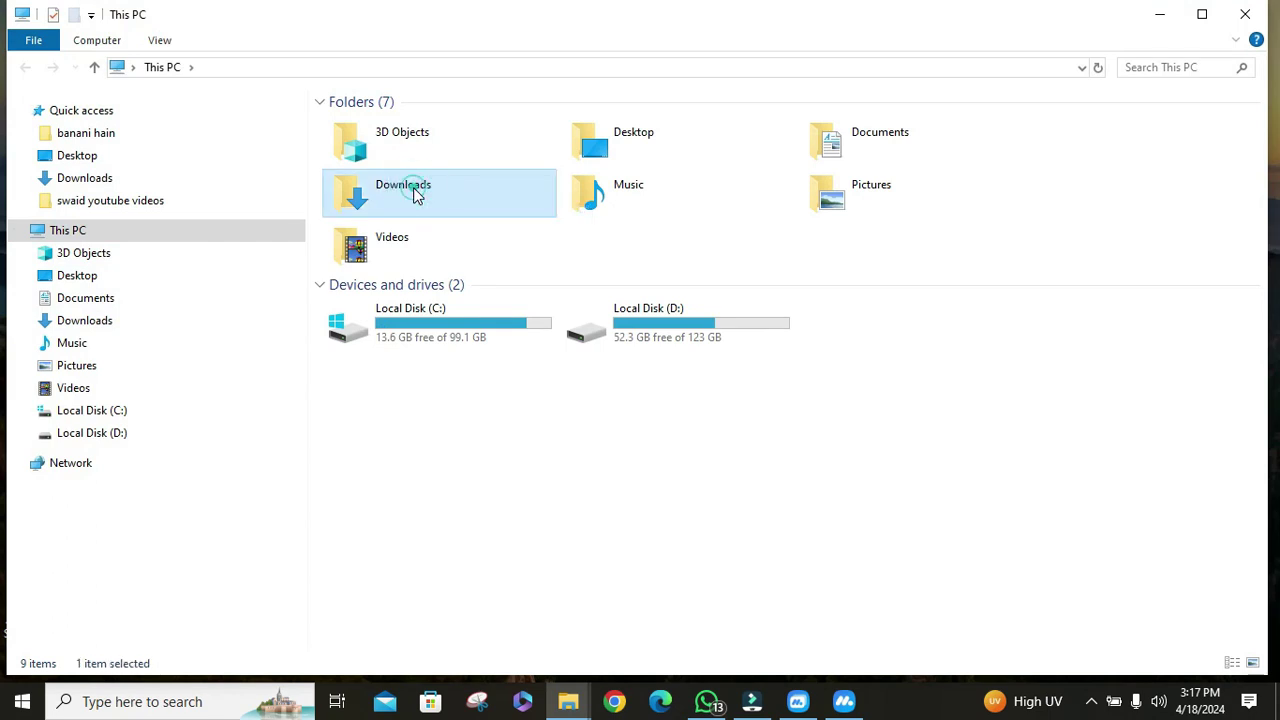
double_click(416, 194)
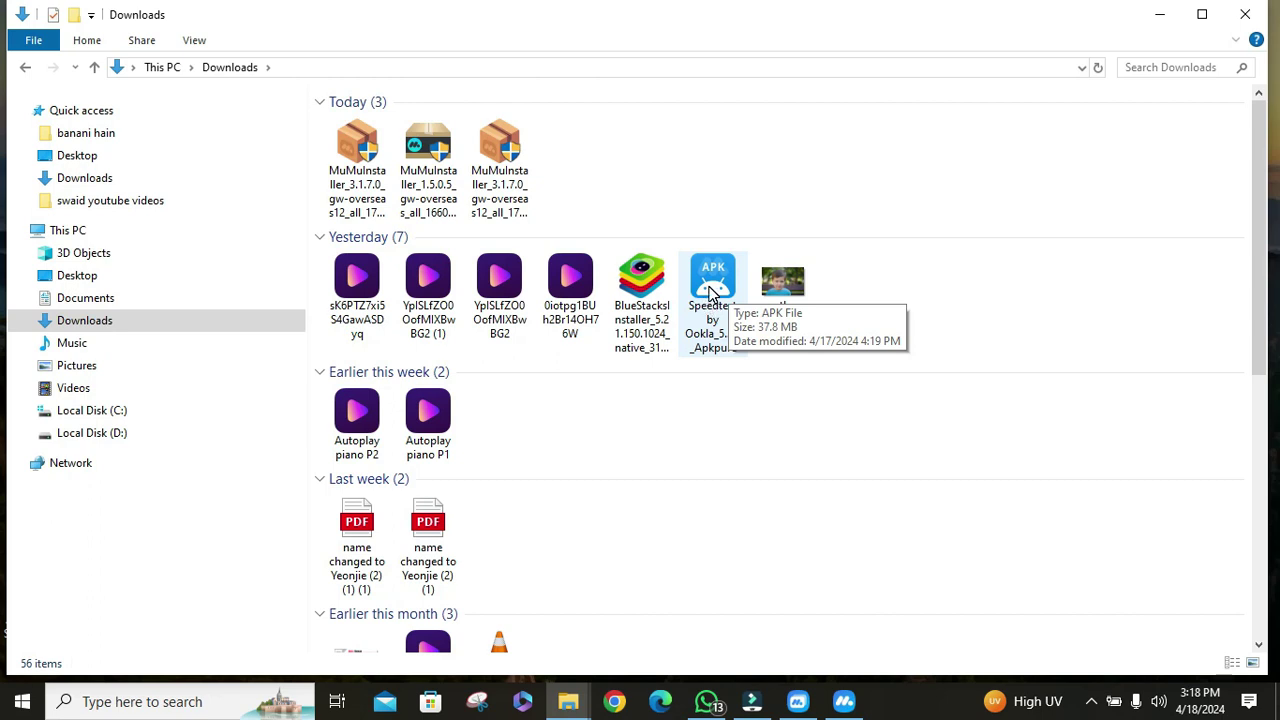
Open the Speedtest by Ookla APK with MuMu Player 12 and make that app the default for .apk files
right_click(710, 290)
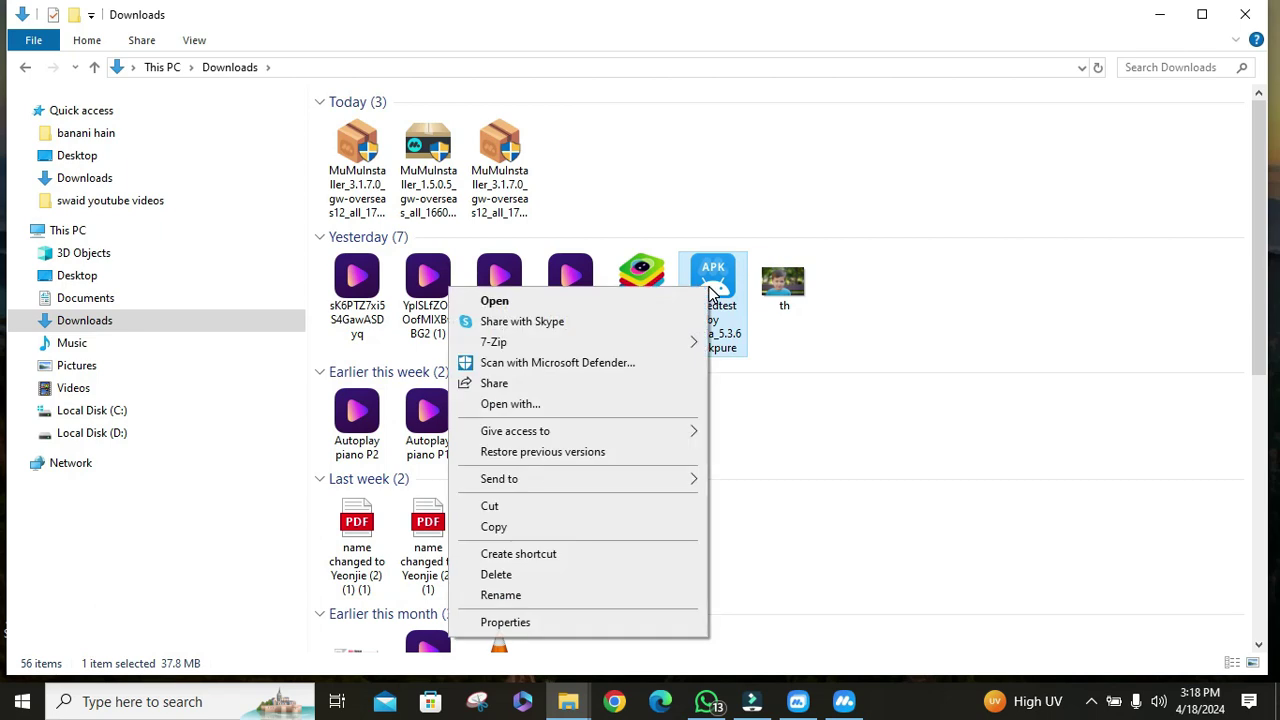
left_click(560, 410)
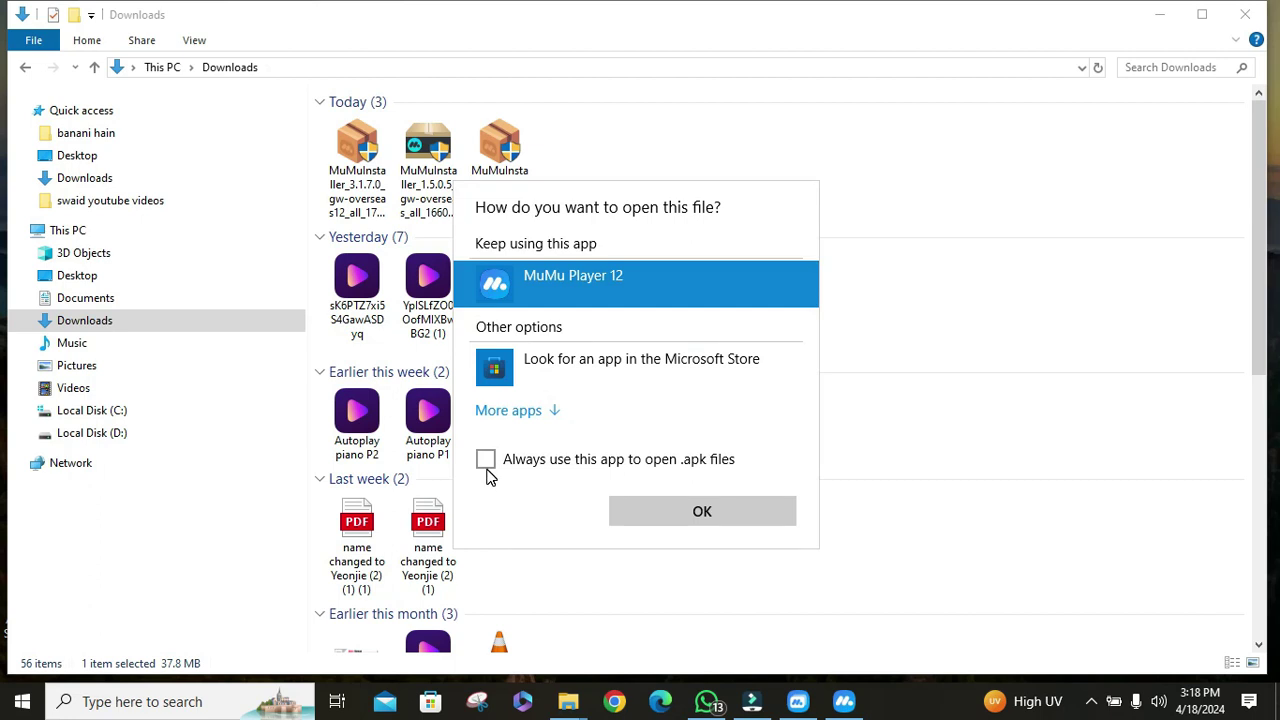
left_click(489, 461)
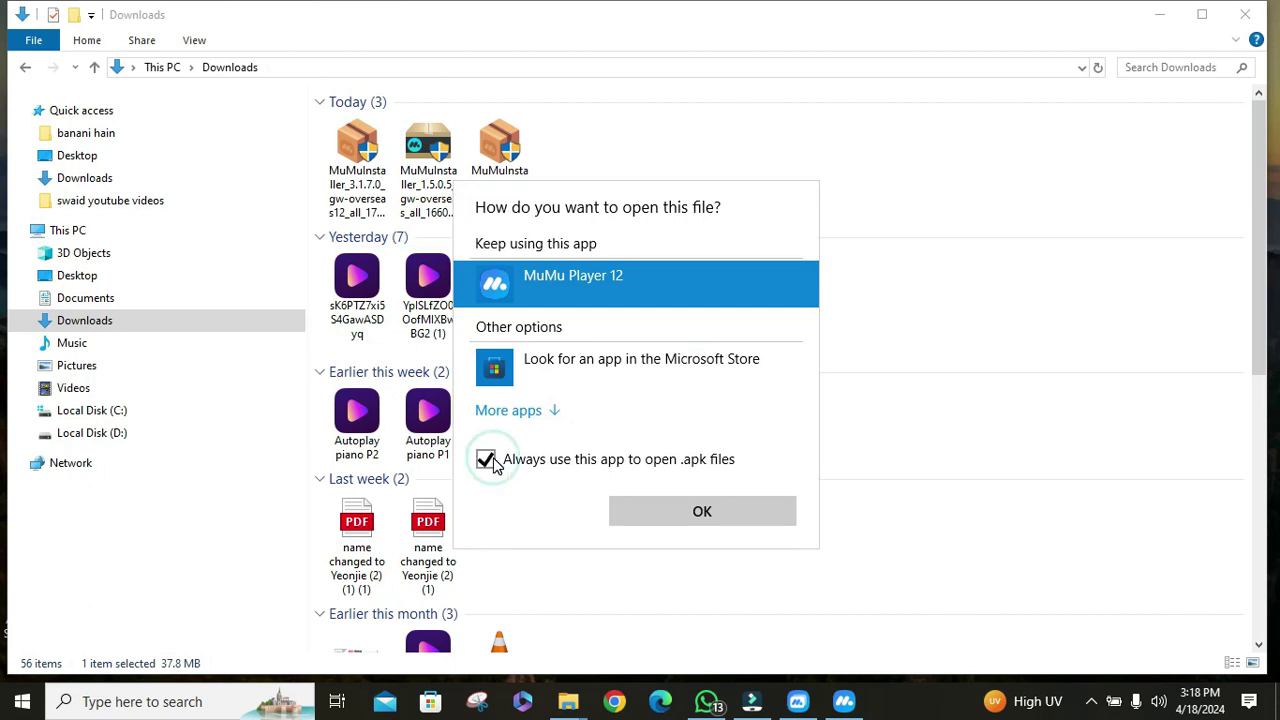
double_click(675, 309)
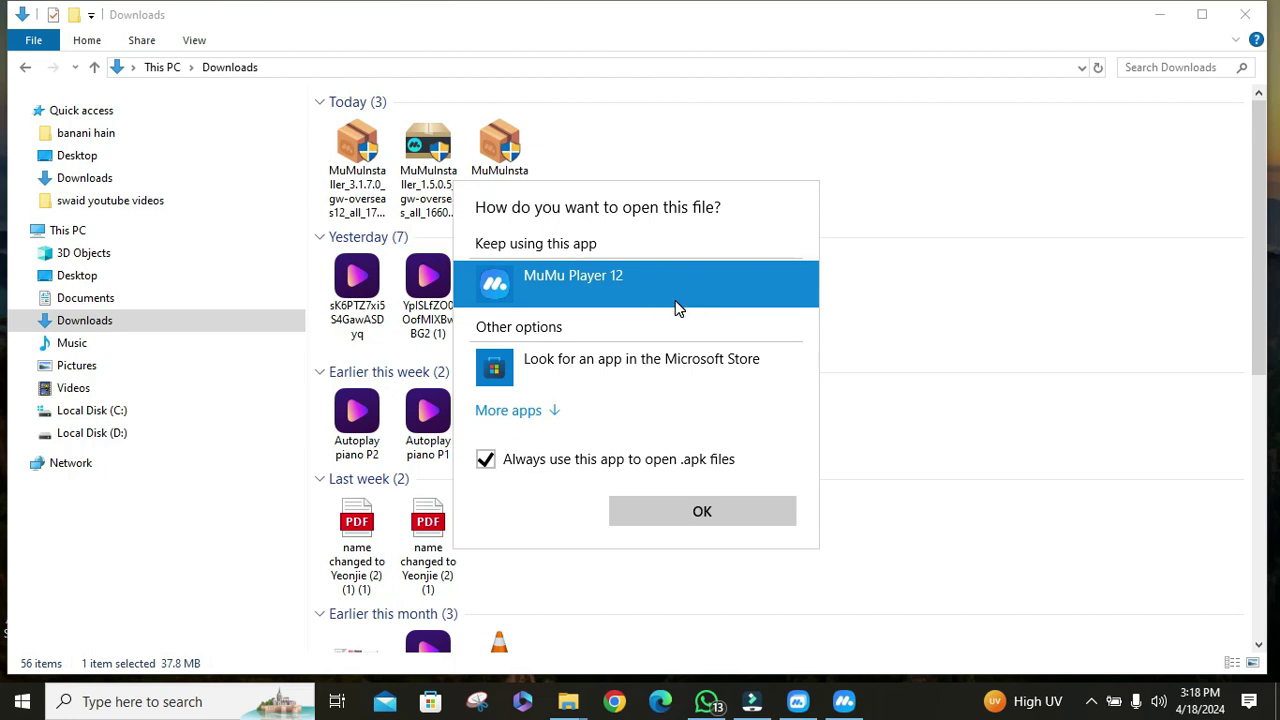
left_click(686, 509)
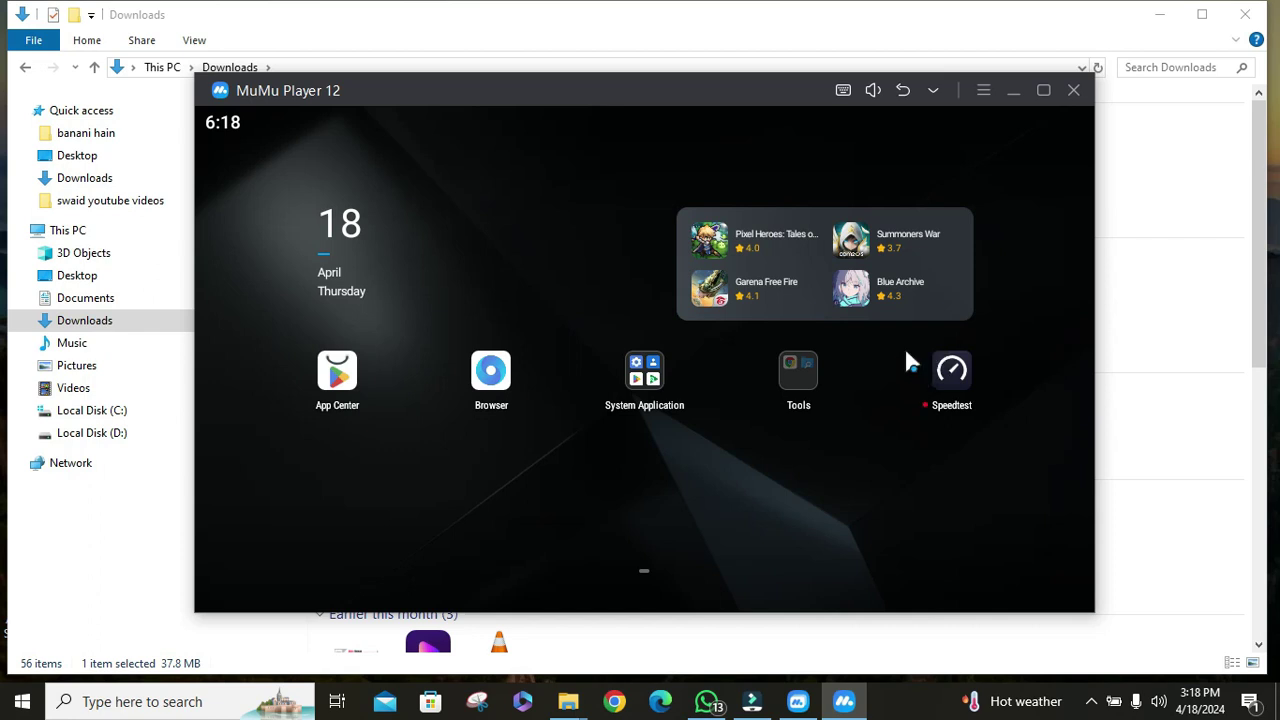
Launch Speedtest in MuMu Player 12 and complete its introduction screens, allowing data collection for the global Coverage Maps
left_click(966, 382)
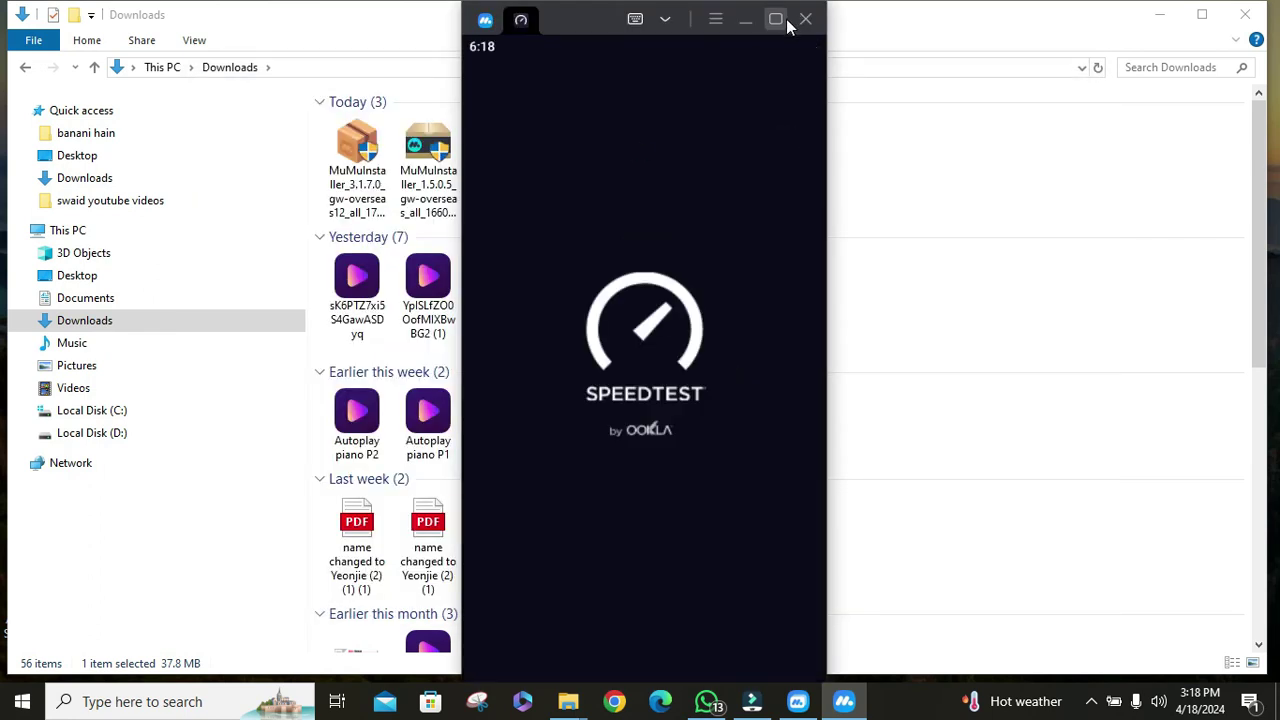
left_click(630, 647)
left_click(632, 648)
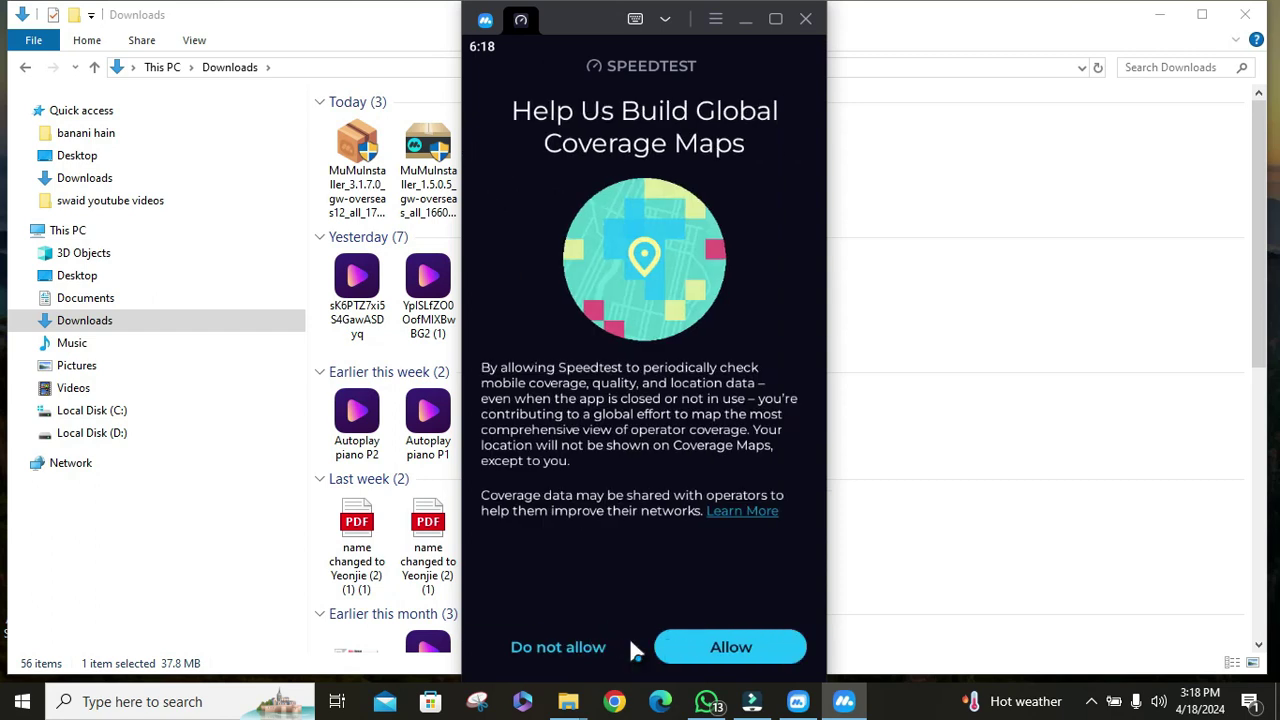
left_click(693, 640)
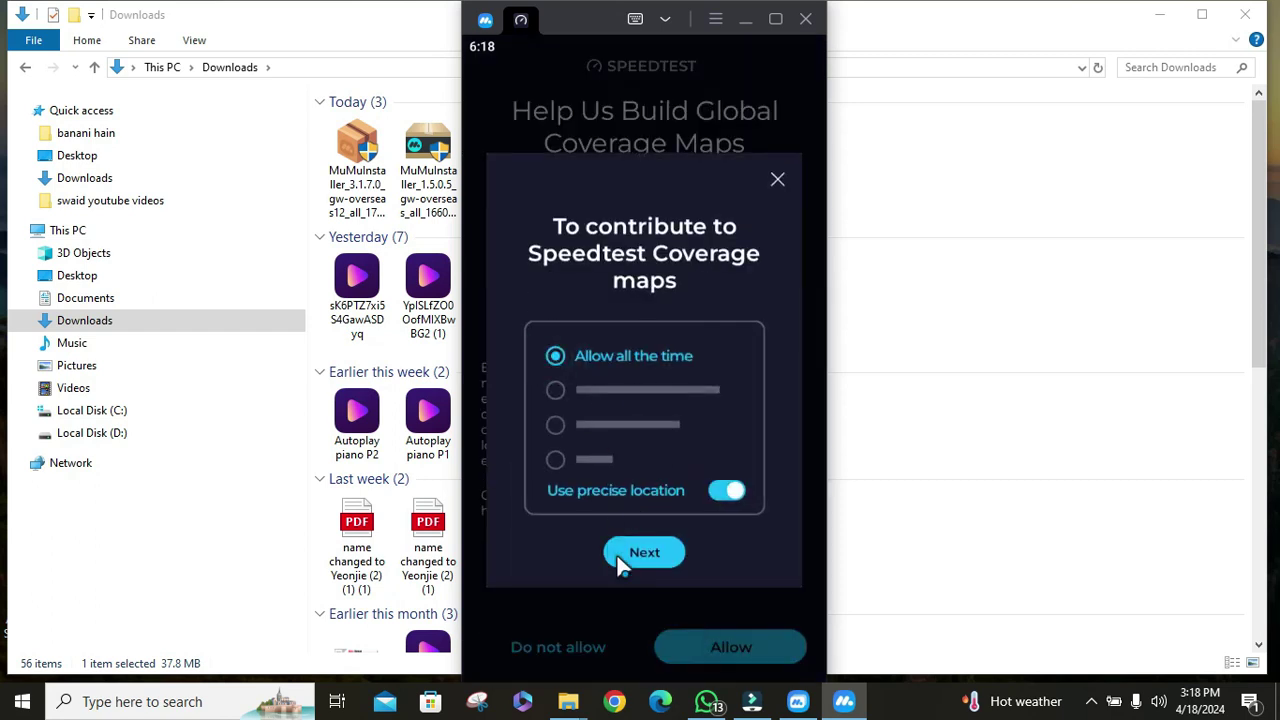
left_click(644, 552)
left_click(690, 647)
left_click(651, 648)
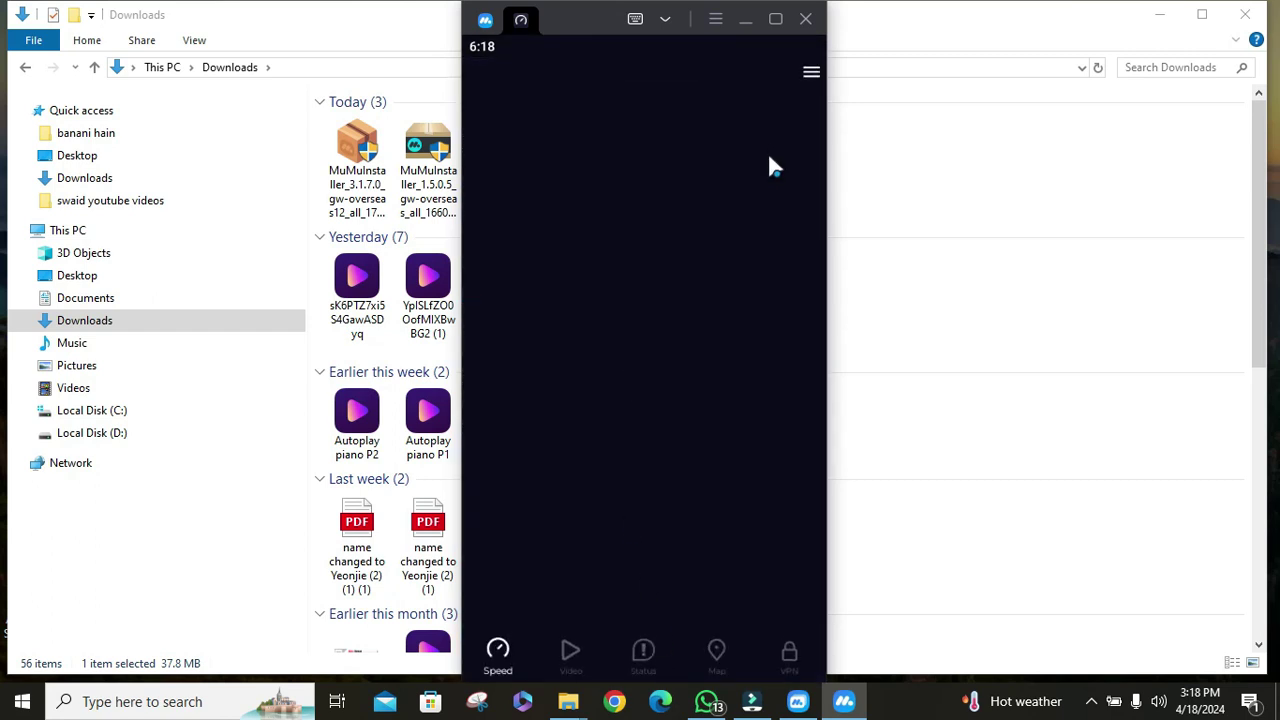
Start and stop a speed test in Speedtest, and return to the MuMu Player 12 home screen
left_click(676, 288)
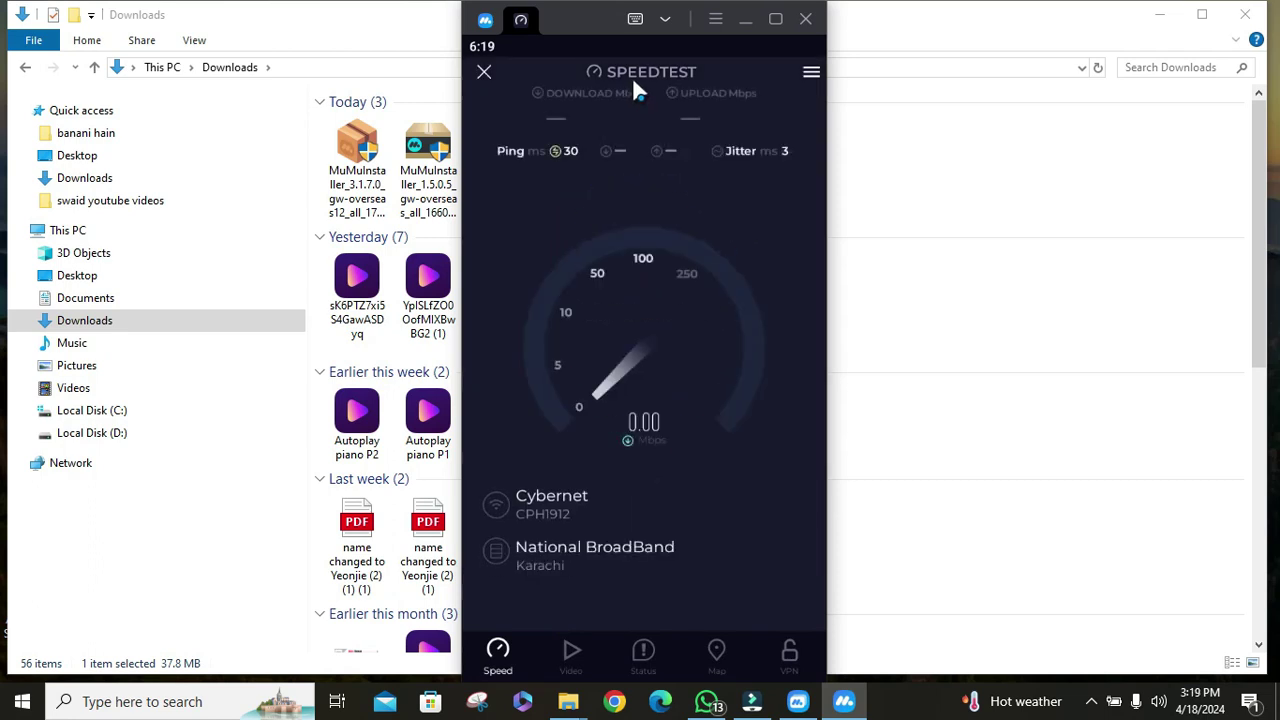
left_click(484, 73)
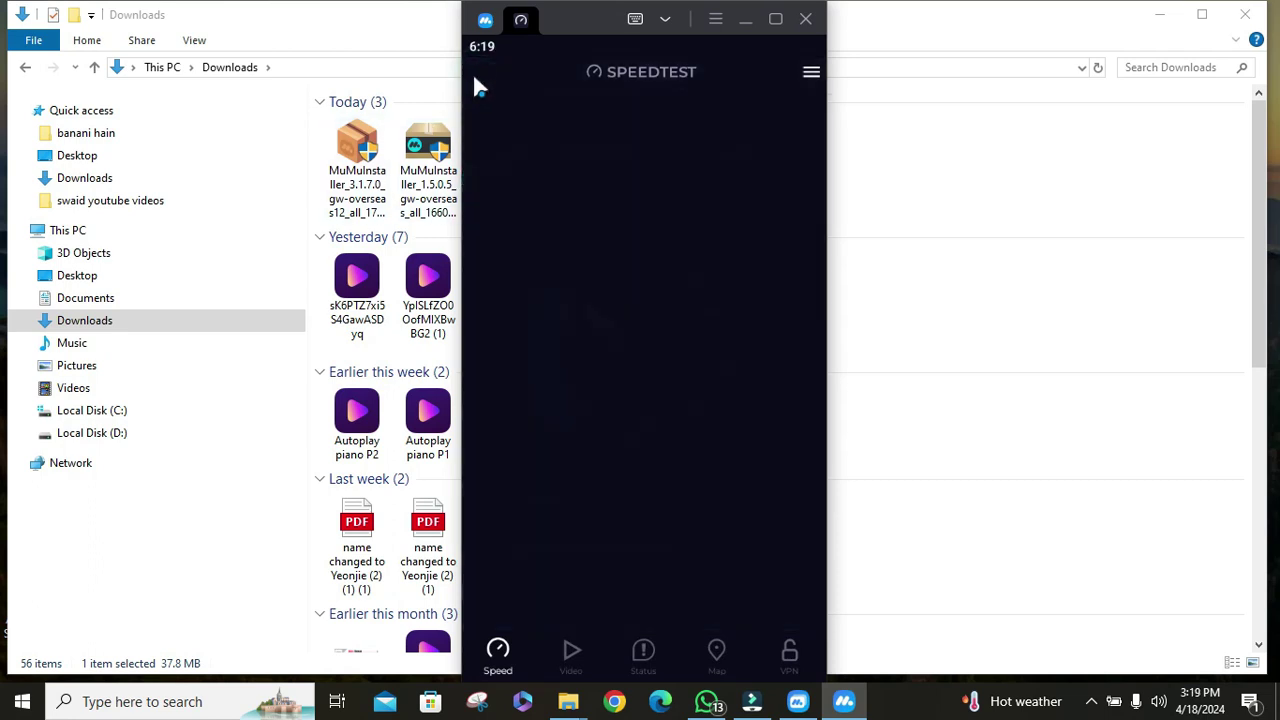
left_click(805, 19)
left_click(598, 403)
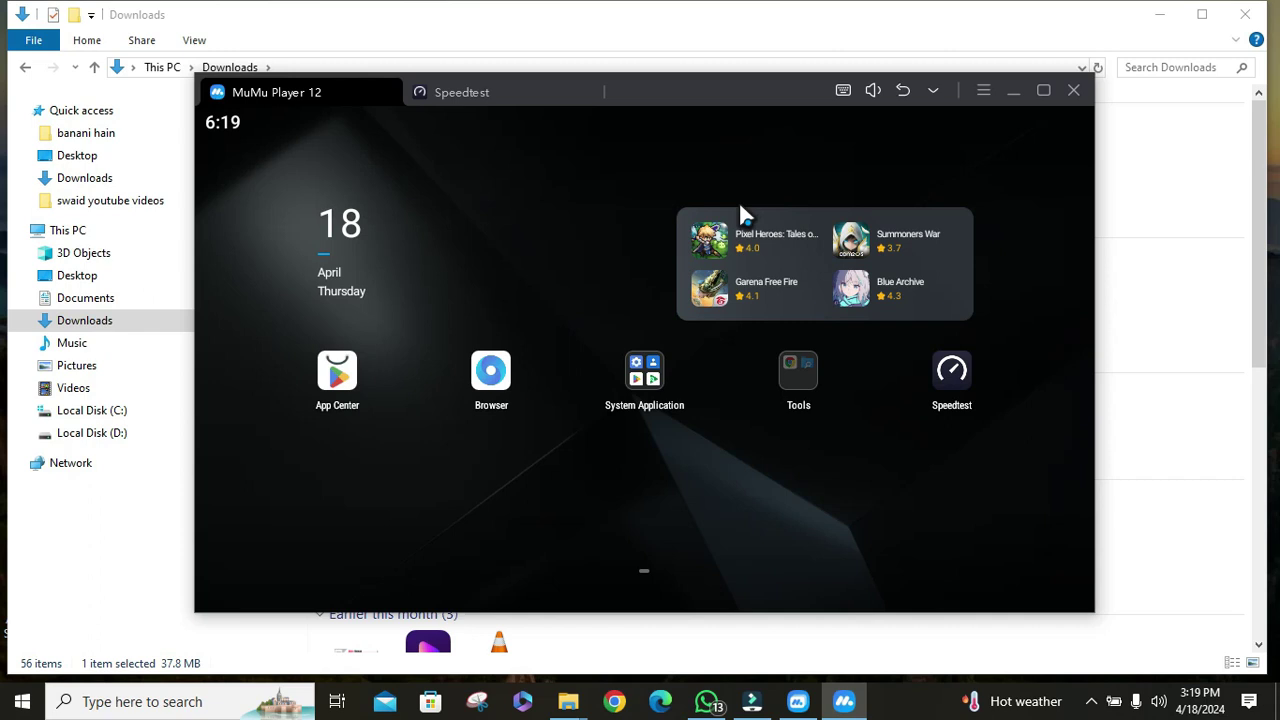
Open the MuMu Player 12 settings and examine the Performance options for rendering mode, performance configuration and graphics memory usage
left_click(985, 91)
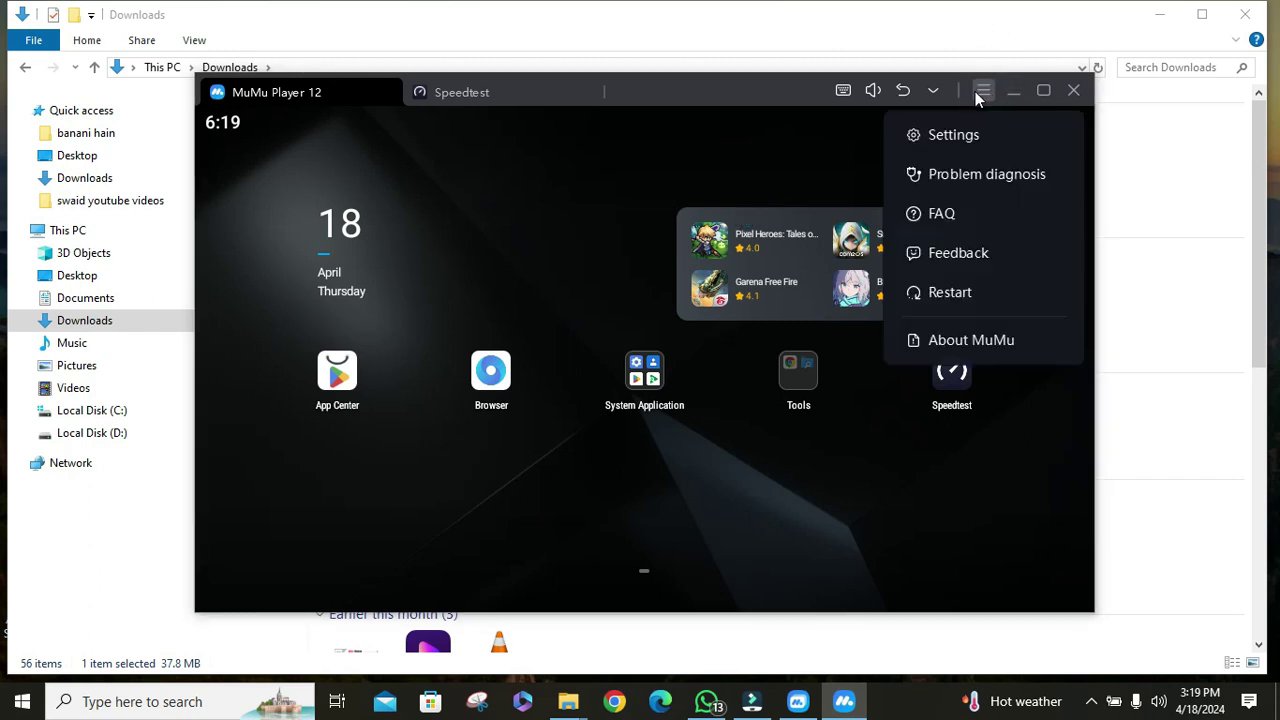
left_click(944, 129)
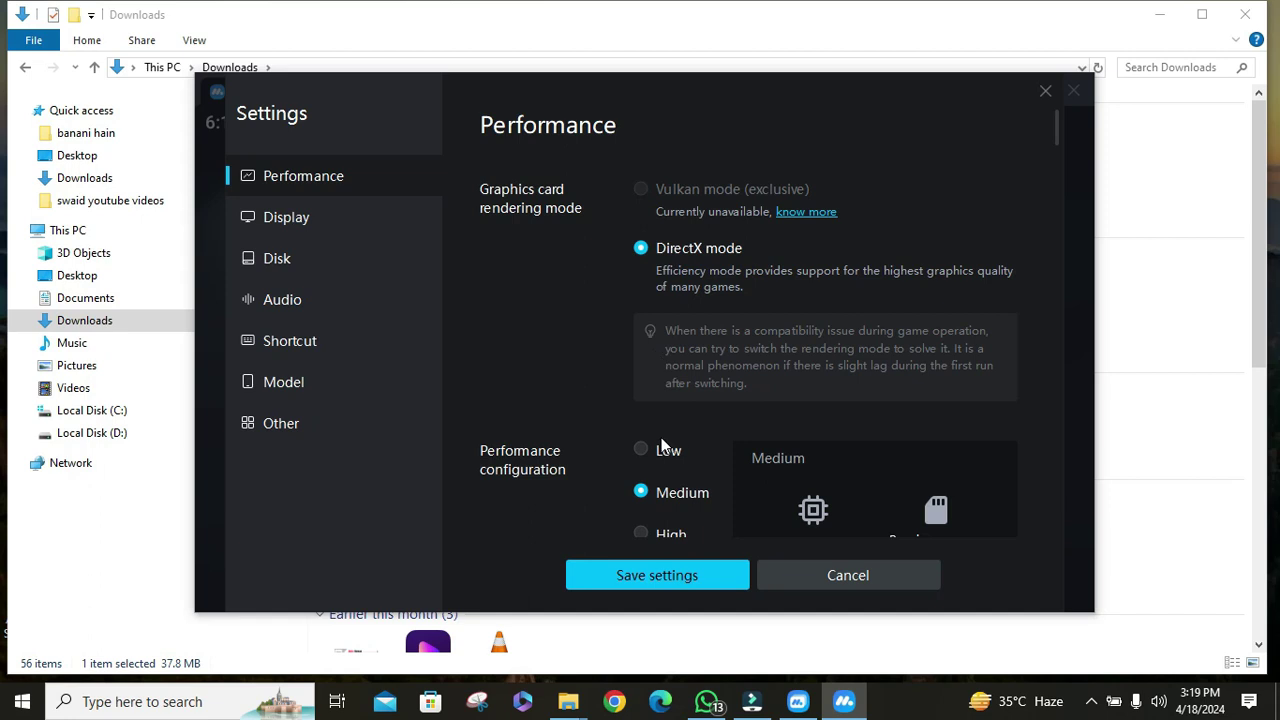
scroll(661, 446, "down", 1)
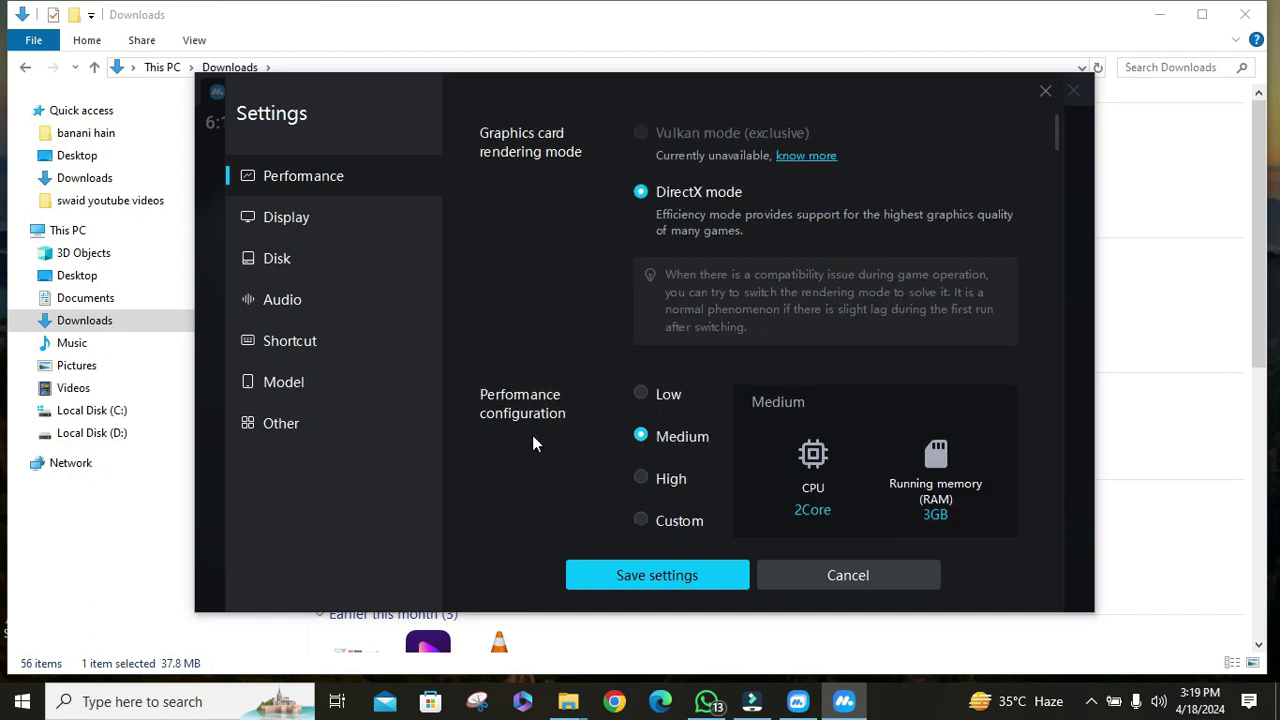
scroll(601, 453, "down", 2)
scroll(570, 377, "down", 2)
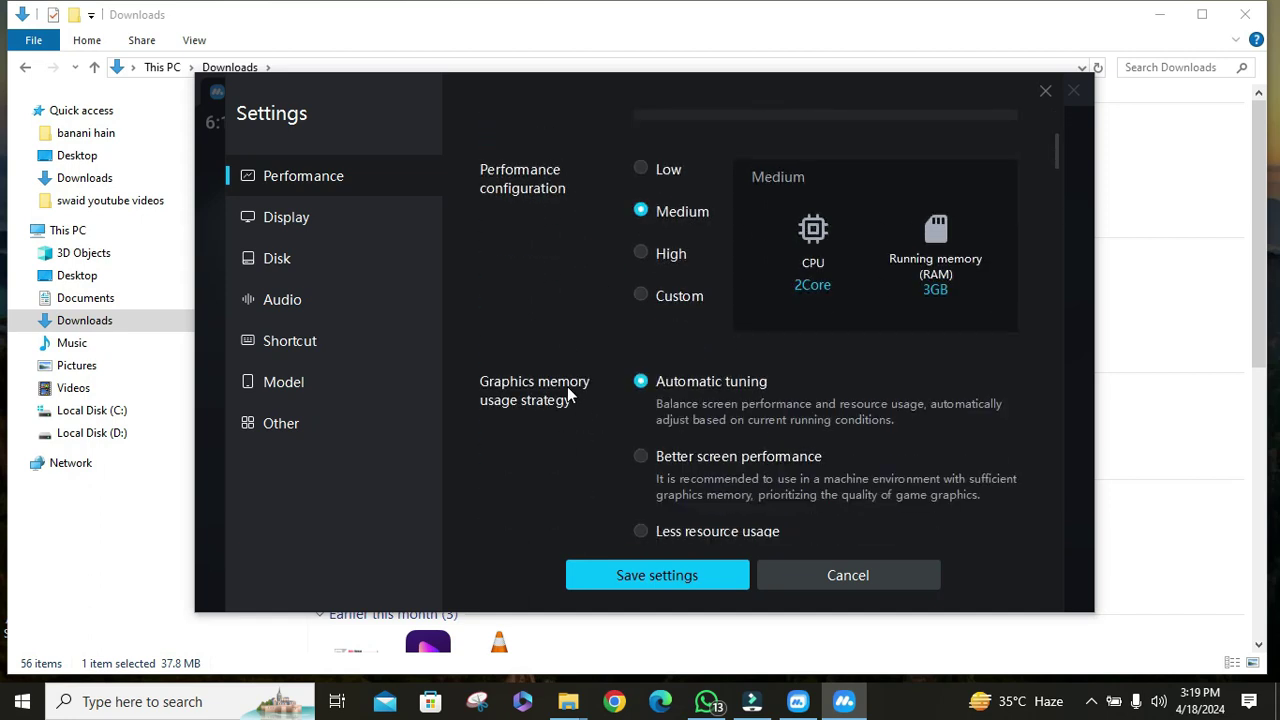
scroll(625, 250, "down", 2)
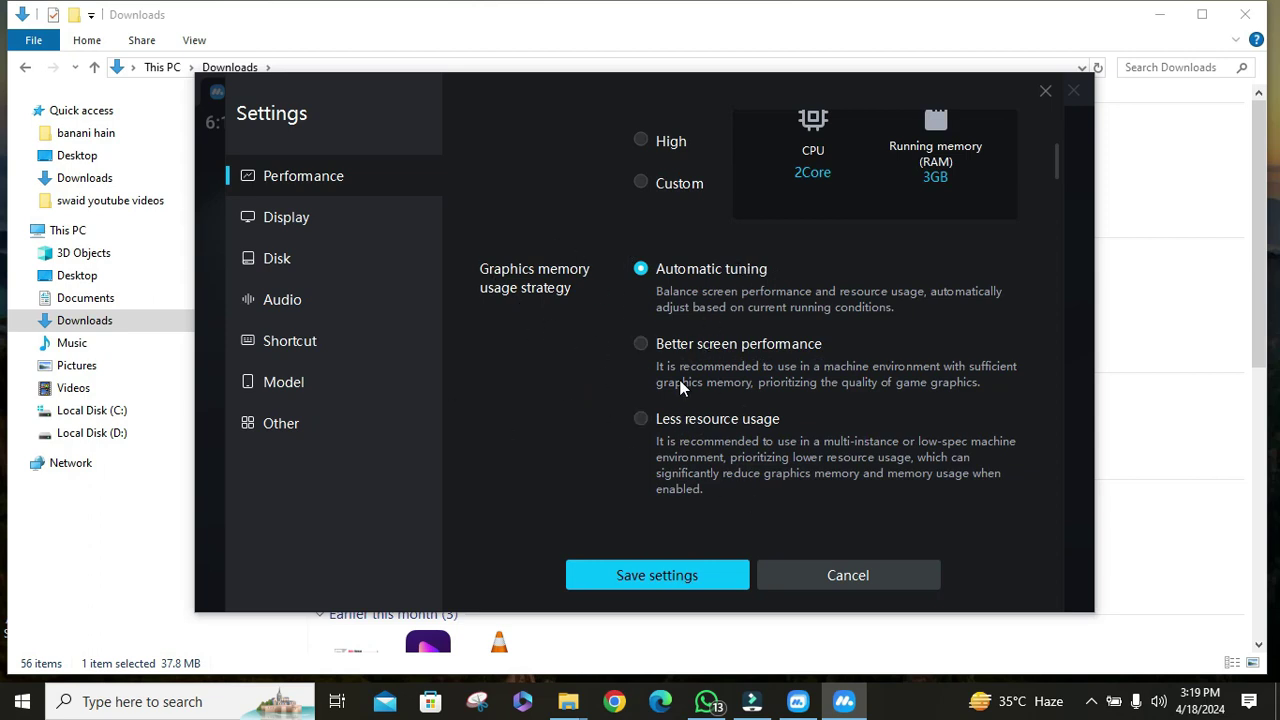
scroll(680, 388, "down", 2)
scroll(650, 258, "down", 1)
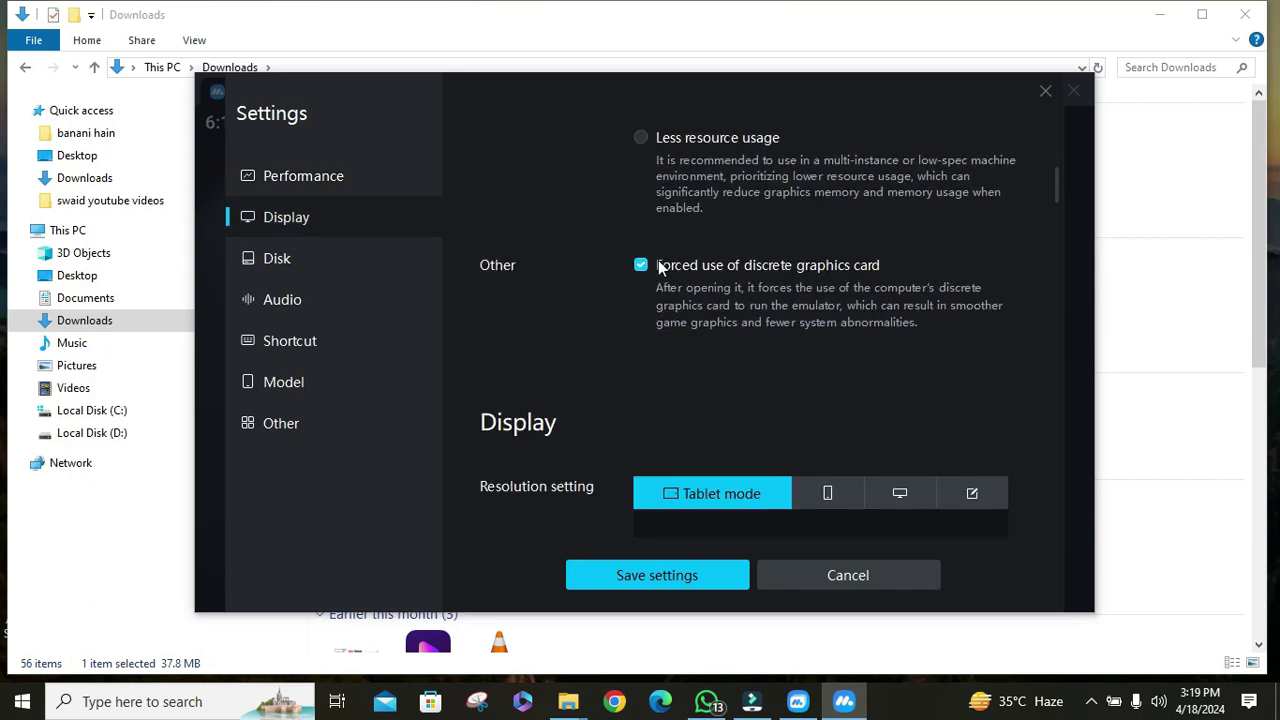
Review the Display settings for resolution, screen brightness, screen style and frame rate
scroll(800, 451, "down", 1)
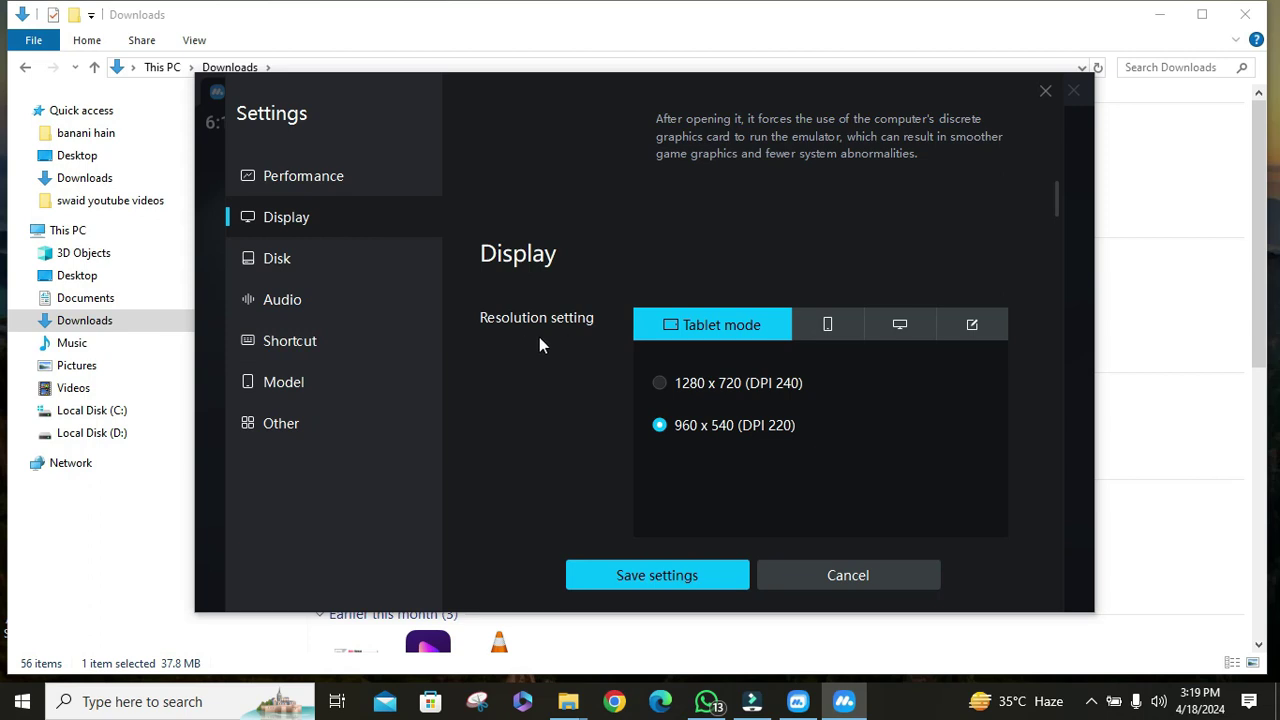
scroll(526, 360, "down", 3)
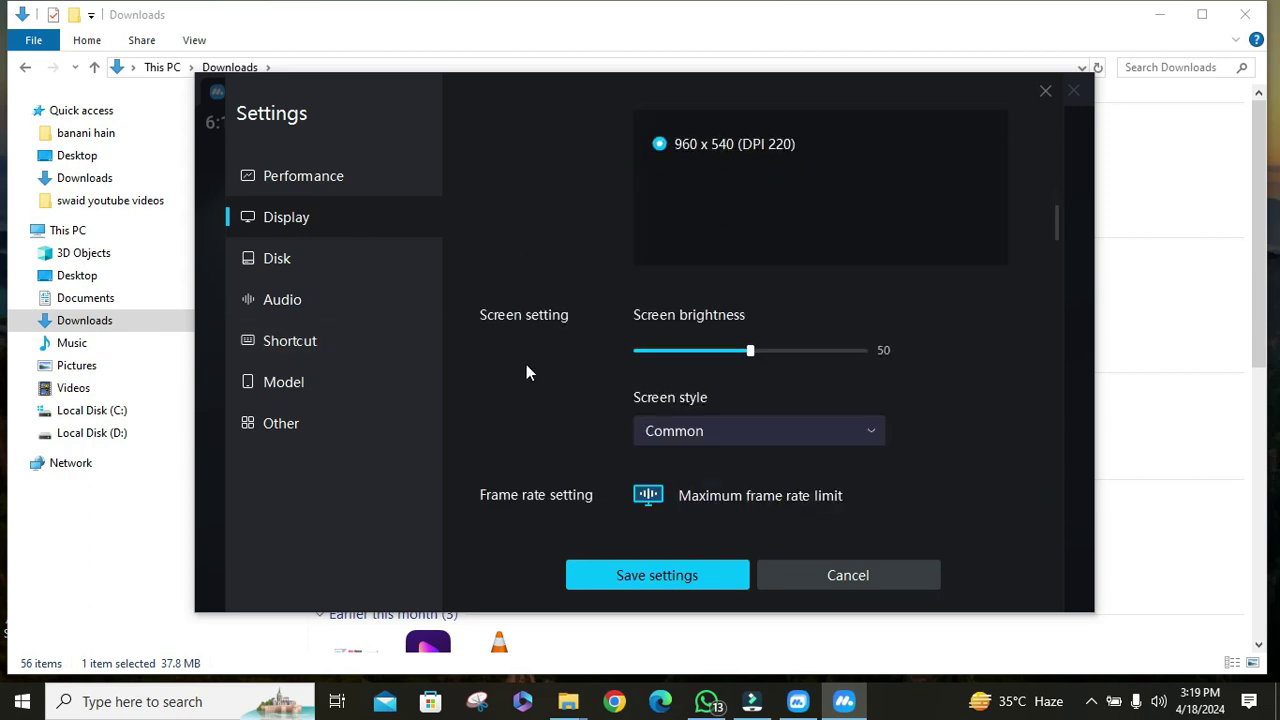
scroll(556, 358, "down", 2)
scroll(632, 362, "down", 3)
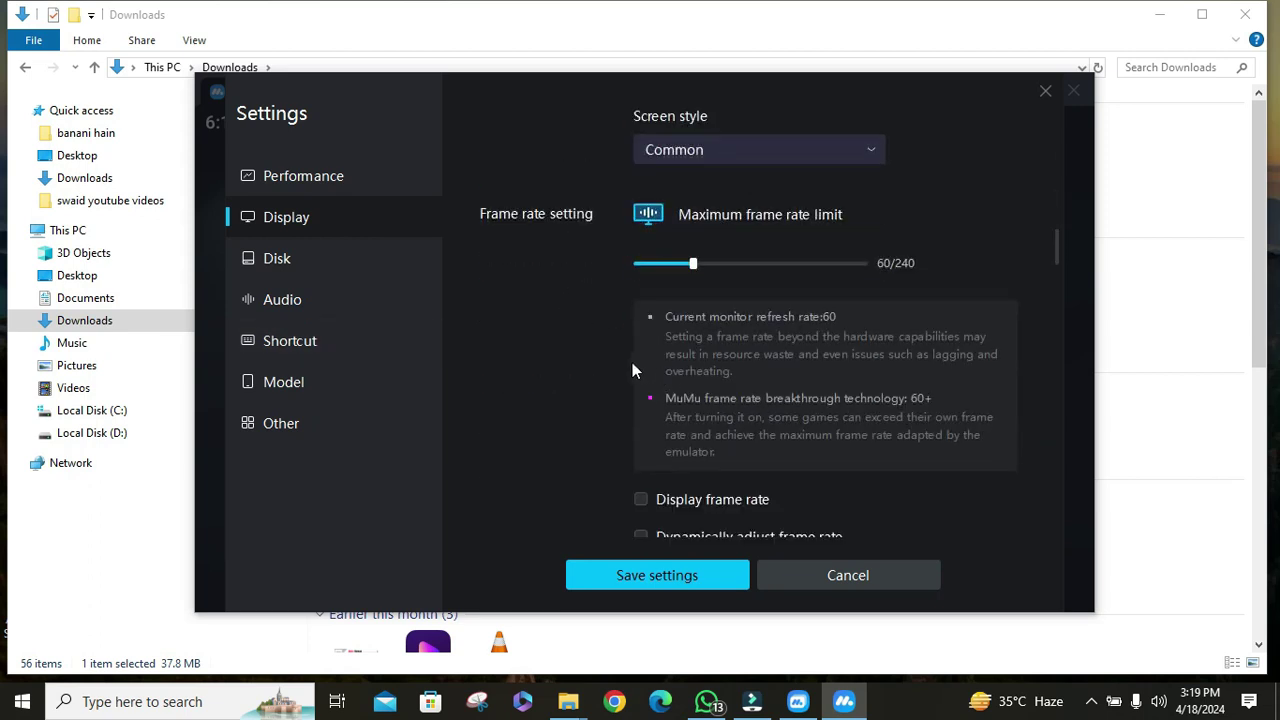
scroll(805, 365, "up", 8)
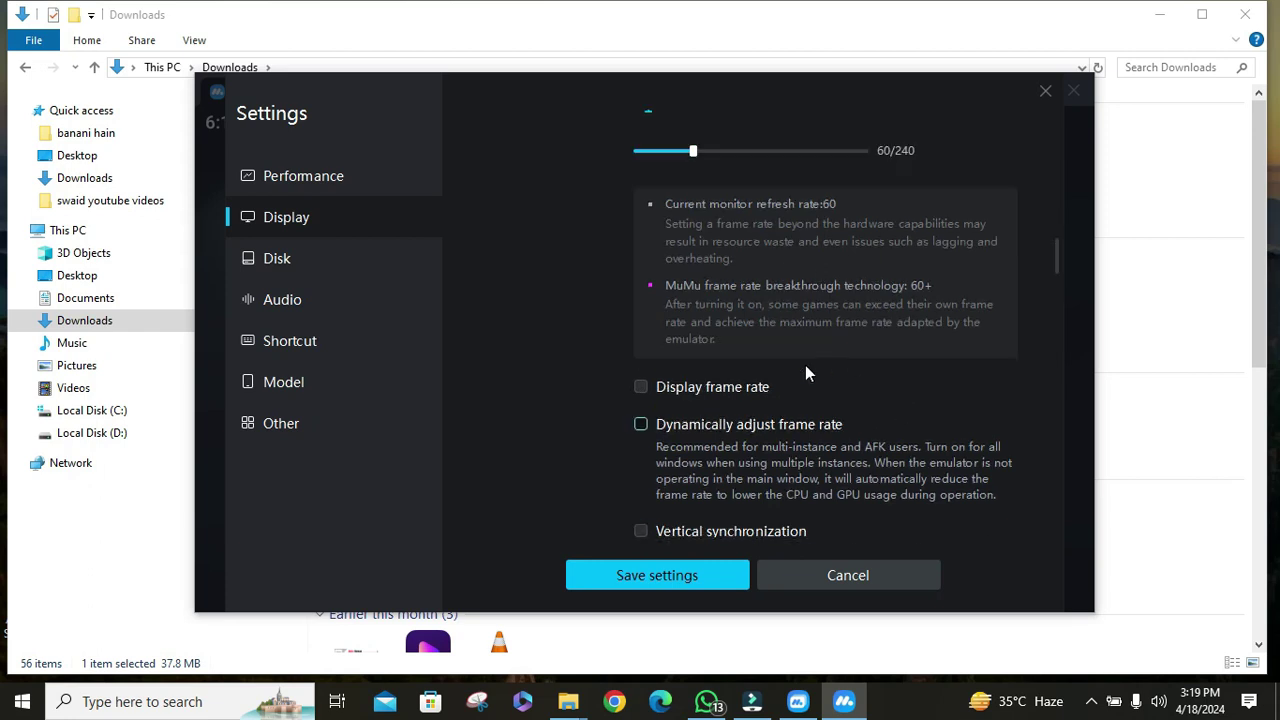